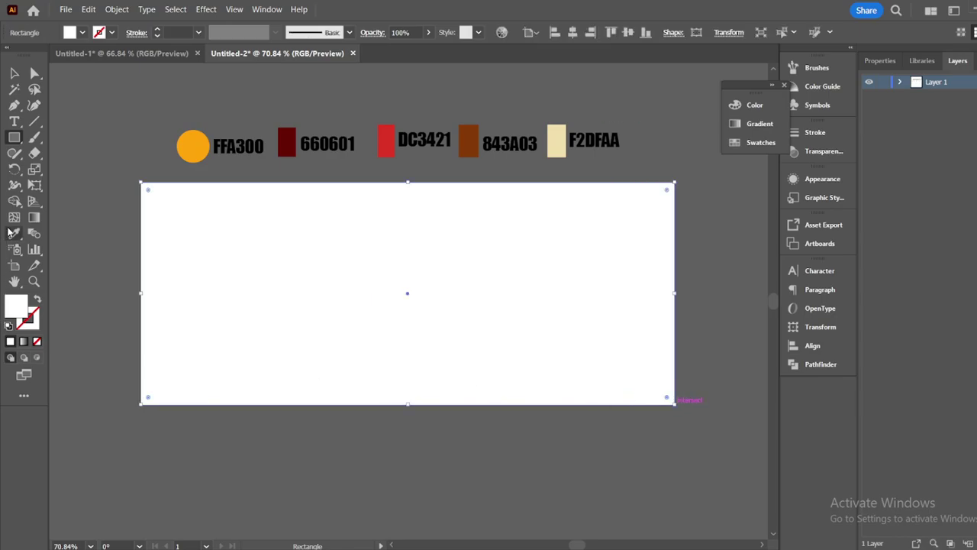
Fill the artboard-sized background rectangle with the cream colour sampled from the F2DFAA swatch
{"action": "left_click", "coordinate": [14, 233]}
{"action": "left_click", "coordinate": [557, 130]}
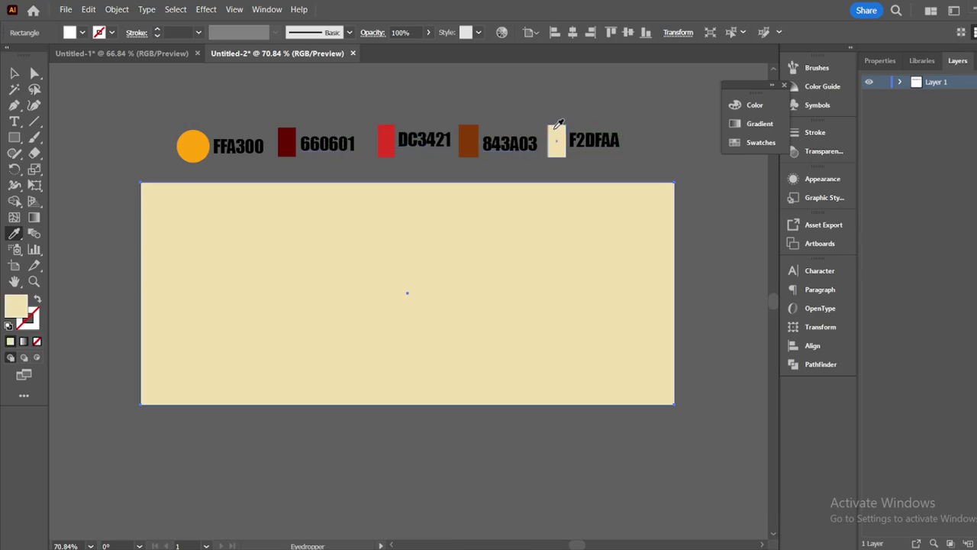
{"action": "left_click", "coordinate": [15, 73]}
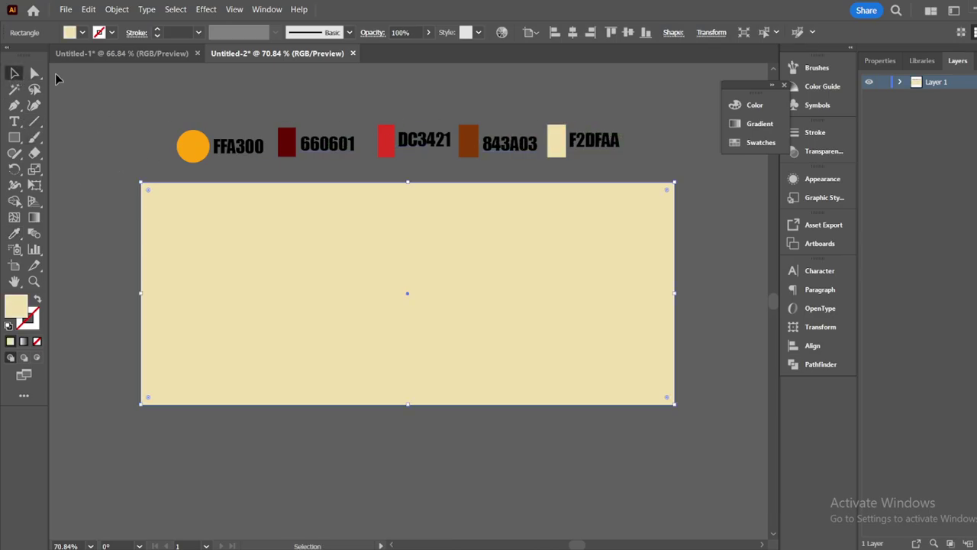
{"action": "left_click", "coordinate": [56, 76]}
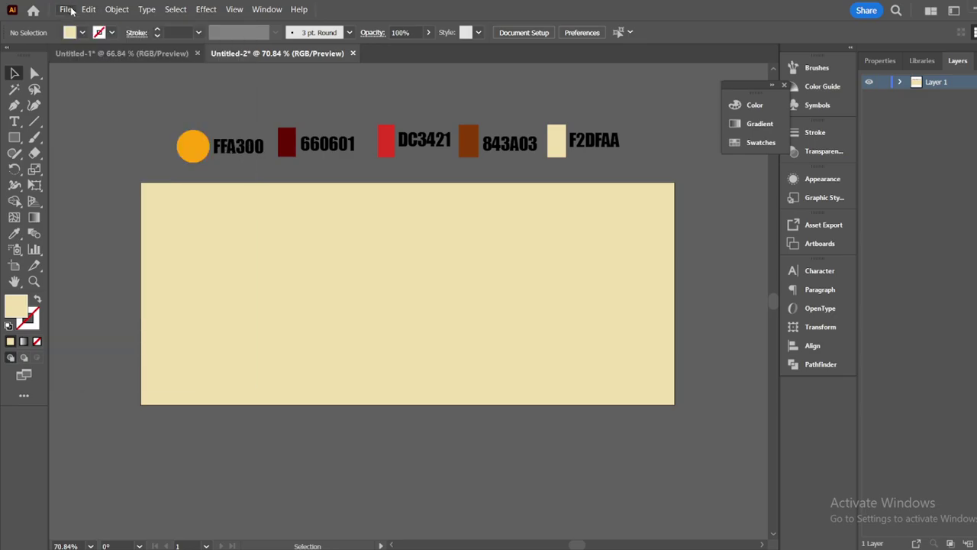
Place the burger image pngegg (34).png over the cream background
{"action": "left_click", "coordinate": [66, 10]}
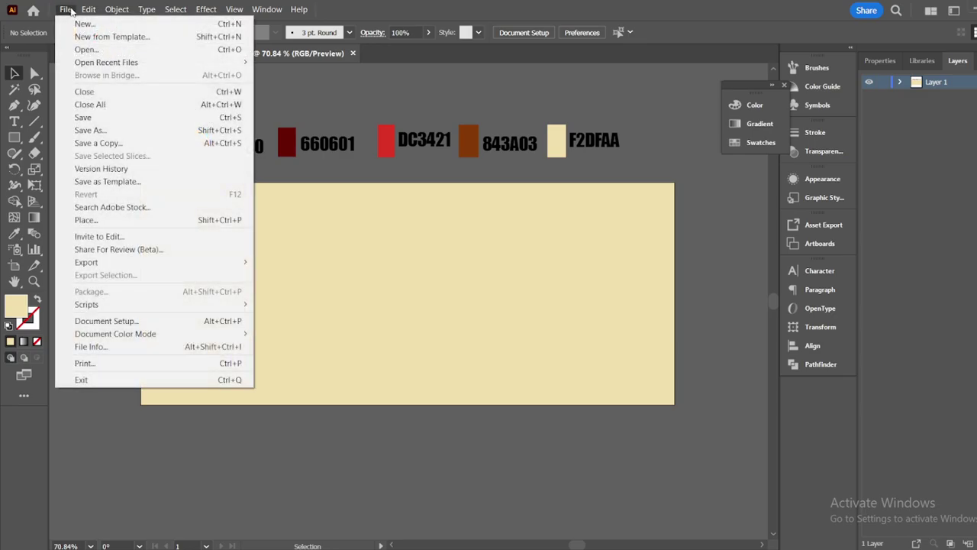
{"action": "left_click", "coordinate": [86, 219]}
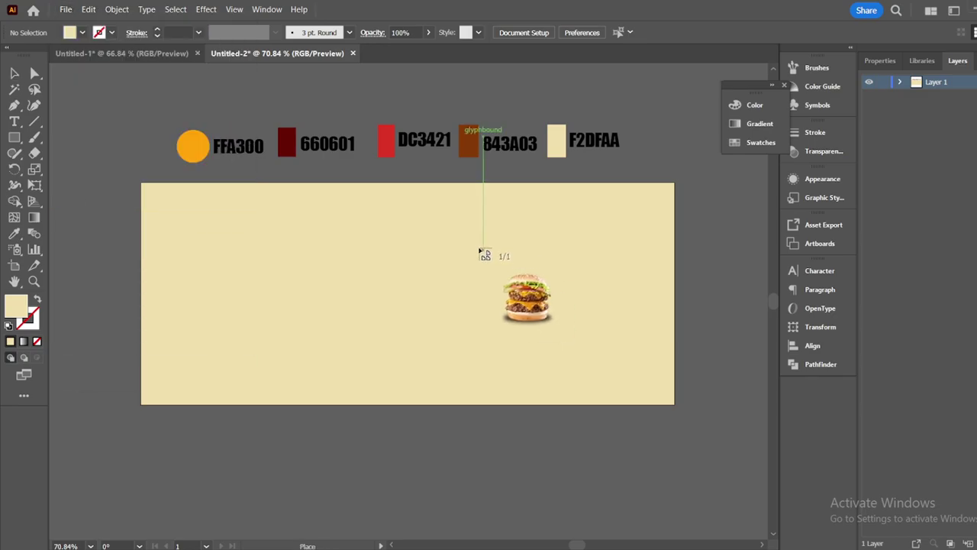
{"action": "left_click", "coordinate": [479, 245]}
{"action": "left_click_drag", "start_coordinate": [591, 373], "coordinate": [212, 186]}
{"action": "left_click_drag", "start_coordinate": [258, 212], "coordinate": [261, 222]}
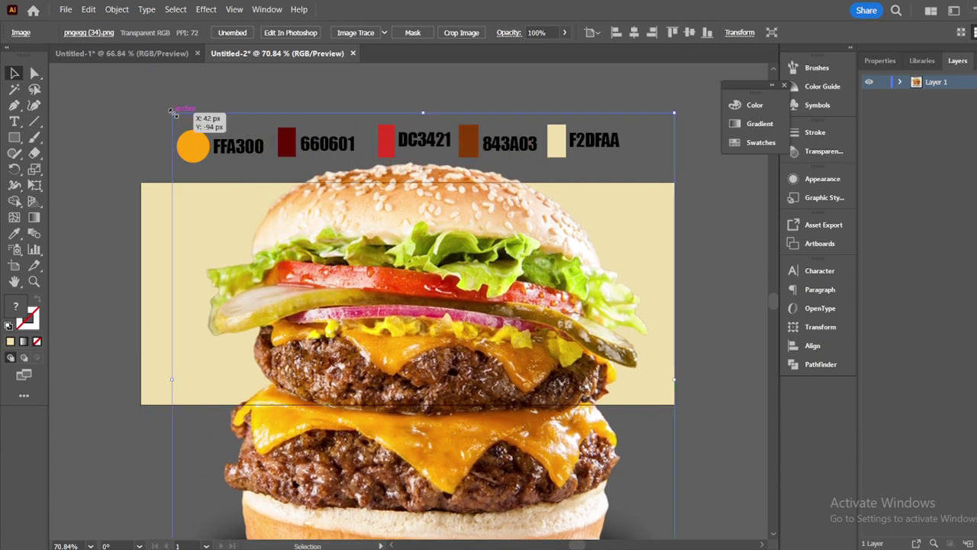
Scale down the burger image and position it within the right half of the banner
{"action": "left_click_drag", "start_coordinate": [174, 112], "coordinate": [301, 250]}
{"action": "left_click_drag", "start_coordinate": [381, 316], "coordinate": [519, 265]}
{"action": "left_click_drag", "start_coordinate": [391, 161], "coordinate": [407, 179]}
{"action": "mouse_move", "coordinate": [498, 280]}
{"action": "left_mouse_down"}
{"action": "mouse_move", "coordinate": [489, 284]}
{"action": "mouse_move", "coordinate": [519, 276]}
{"action": "mouse_move", "coordinate": [512, 280]}
{"action": "left_mouse_up"}
{"action": "left_click", "coordinate": [350, 448]}
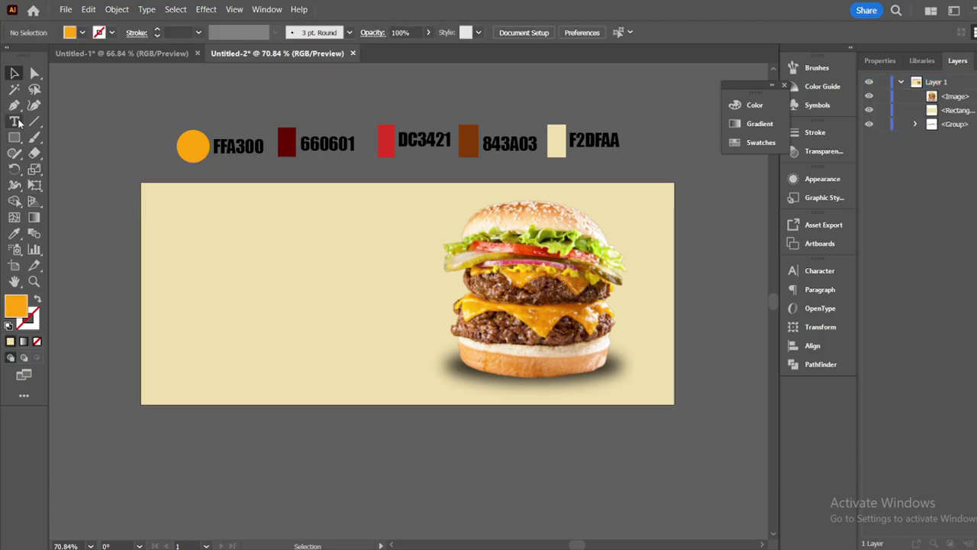
Draw a closed orange triangle with the Pen tool, running diagonally from the banner's right edge to its bottom edge and covering the lower-right corner
{"action": "left_click", "coordinate": [14, 105]}
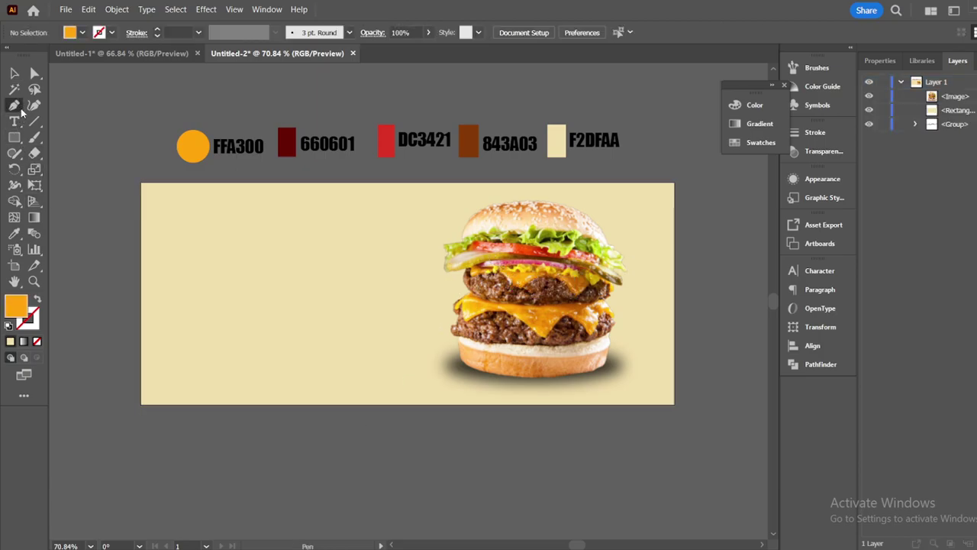
{"action": "left_click", "coordinate": [674, 210]}
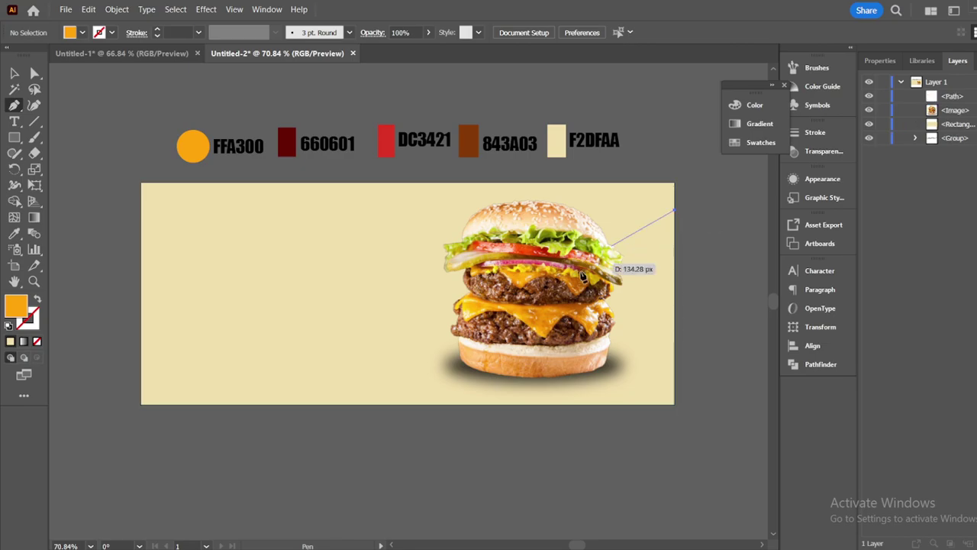
{"action": "left_click", "coordinate": [320, 403]}
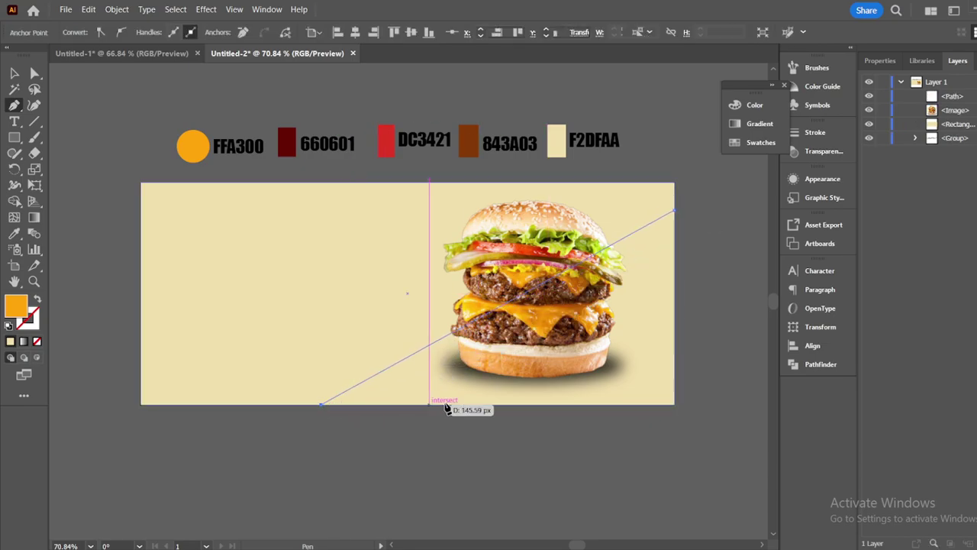
{"action": "left_click", "coordinate": [675, 403]}
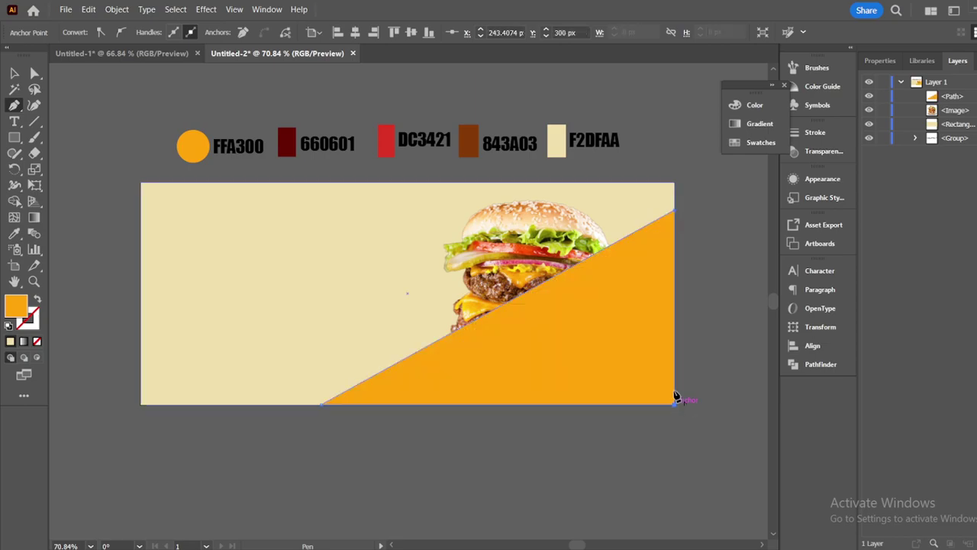
{"action": "left_click", "coordinate": [674, 211]}
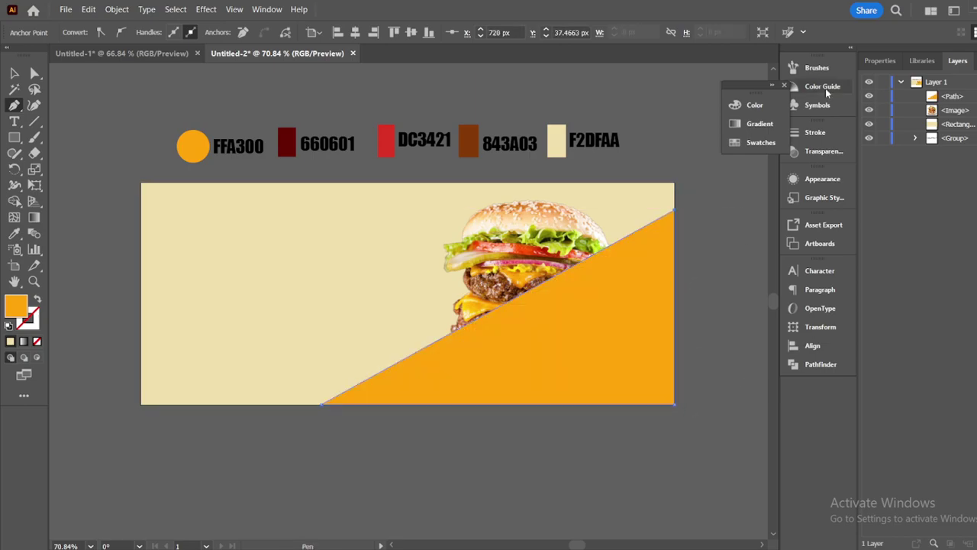
Move the orange triangle below the burger image in the layer order
{"action": "left_click_drag", "start_coordinate": [958, 97], "coordinate": [966, 116]}
{"action": "left_click", "coordinate": [14, 73]}
{"action": "left_click", "coordinate": [92, 107]}
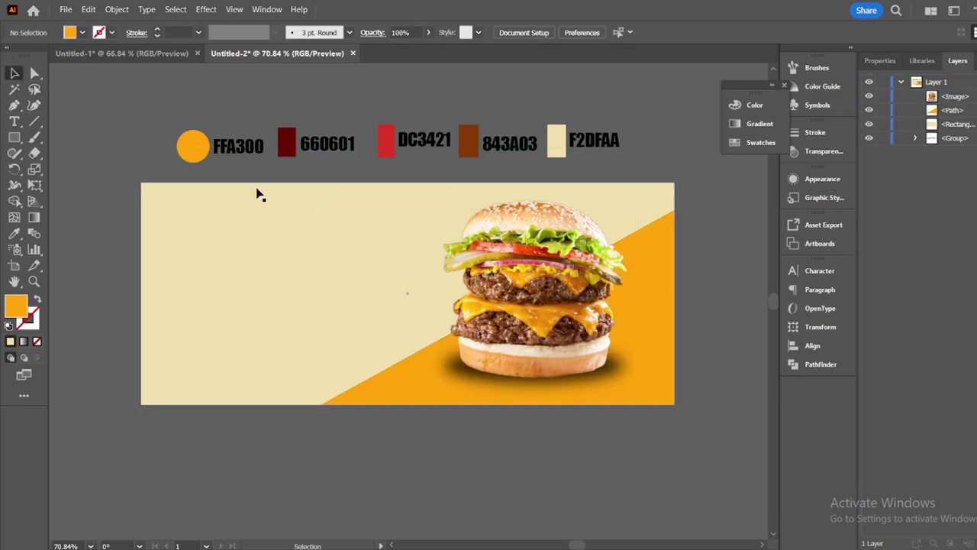
Place the McDonald's logo image pngegg (35).png at a small size near the banner's upper-left corner
{"action": "left_click", "coordinate": [76, 11]}
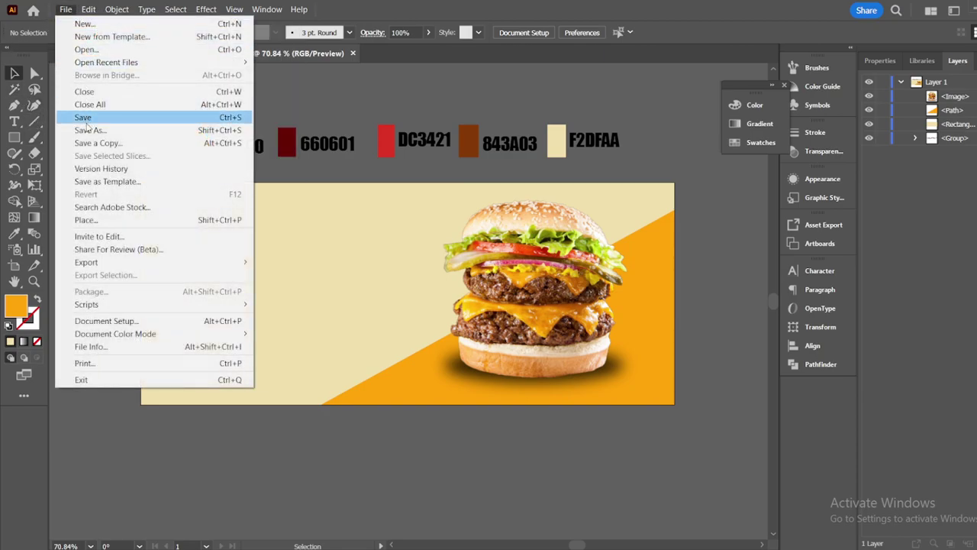
{"action": "left_click", "coordinate": [85, 219]}
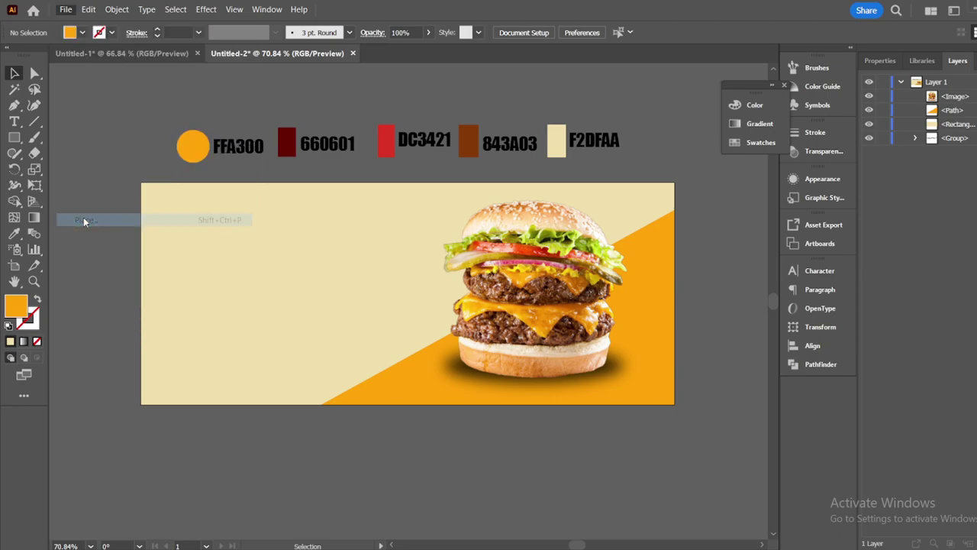
{"action": "left_click_drag", "start_coordinate": [214, 240], "coordinate": [226, 261]}
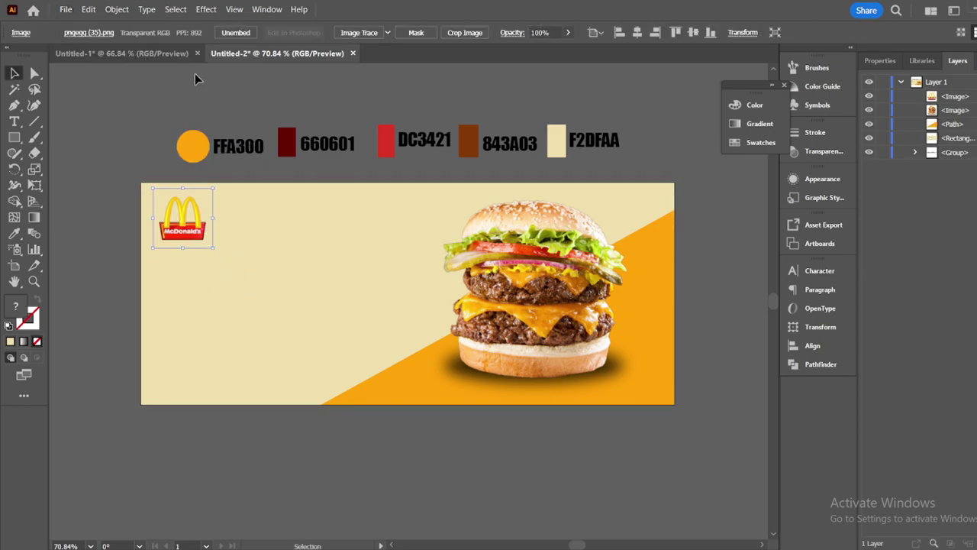
Shift the McDonald's logo up and left, closer to the banner's upper-left corner
{"action": "left_click_drag", "start_coordinate": [197, 219], "coordinate": [189, 215]}
{"action": "key", "text": "Left"}
{"action": "key", "text": "Left"}
{"action": "key", "text": "Left"}
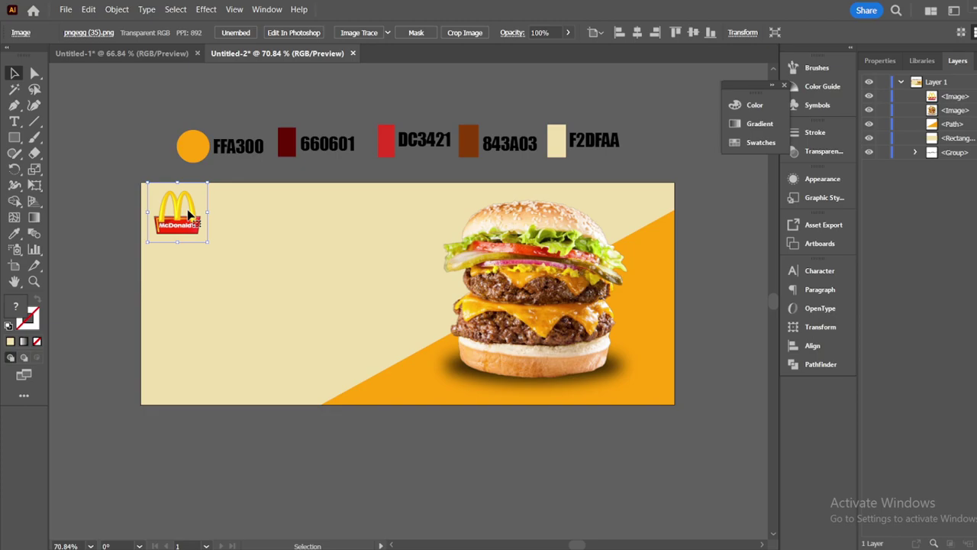
{"action": "left_click", "coordinate": [111, 102]}
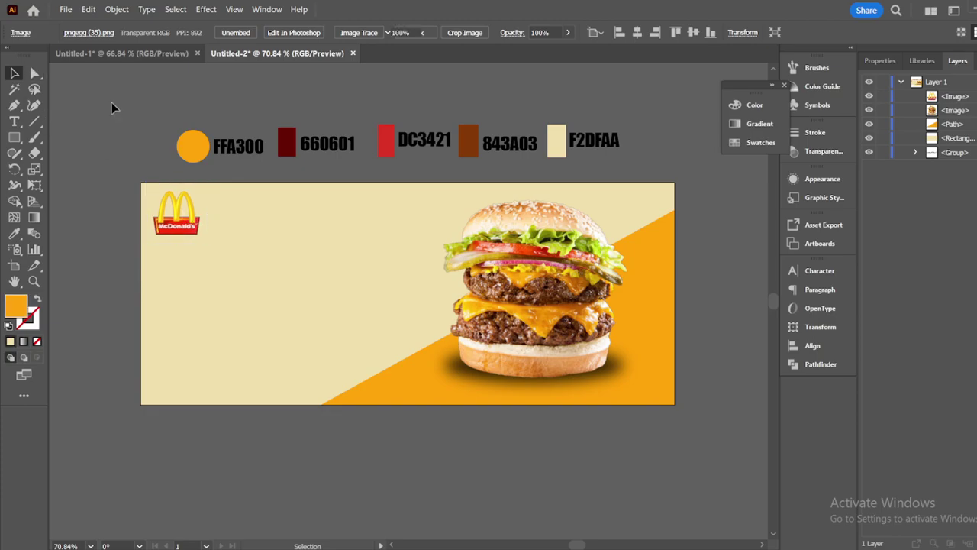
Draw a small horizontal orange rectangle directly beneath the McDonald's logo
{"action": "left_click", "coordinate": [14, 137]}
{"action": "left_click_drag", "start_coordinate": [156, 243], "coordinate": [228, 261]}
{"action": "left_click", "coordinate": [14, 72]}
Add the text NEW ARRIVAL in the empty area above the banner
{"action": "key", "text": "t"}
{"action": "left_click", "coordinate": [151, 103]}
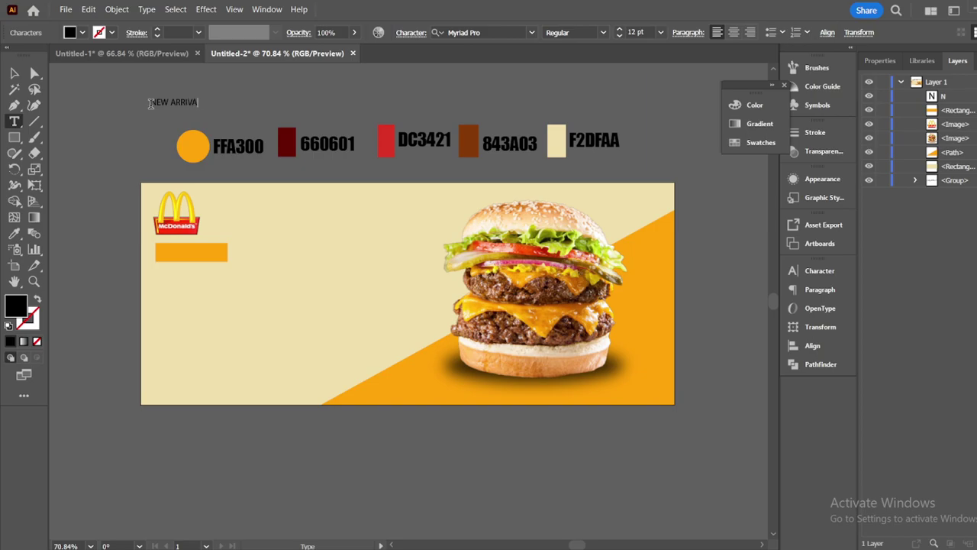
{"action": "left_click", "coordinate": [14, 72]}
Set the NEW ARRIVAL text to the Montserrat font in ExtraBold style
{"action": "left_click", "coordinate": [531, 32]}
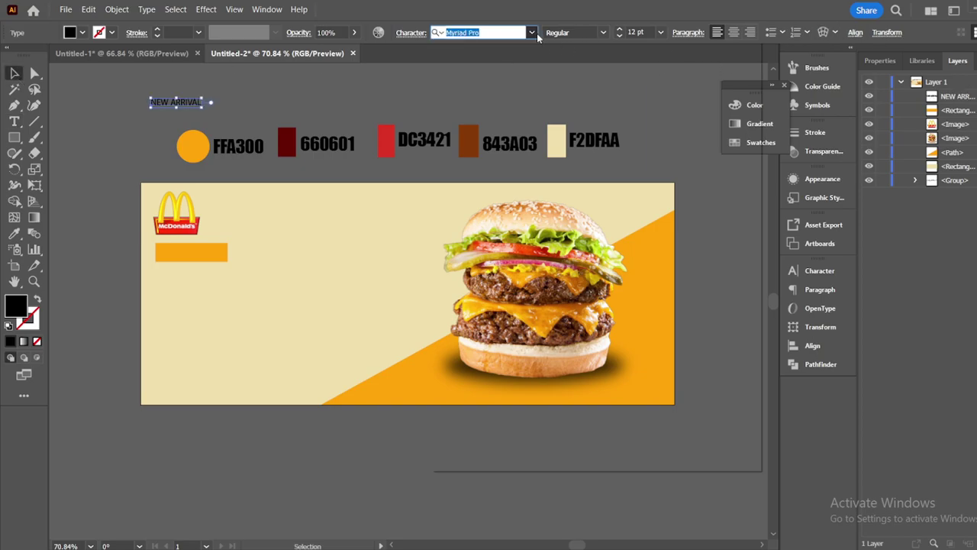
{"action": "left_click", "coordinate": [513, 114]}
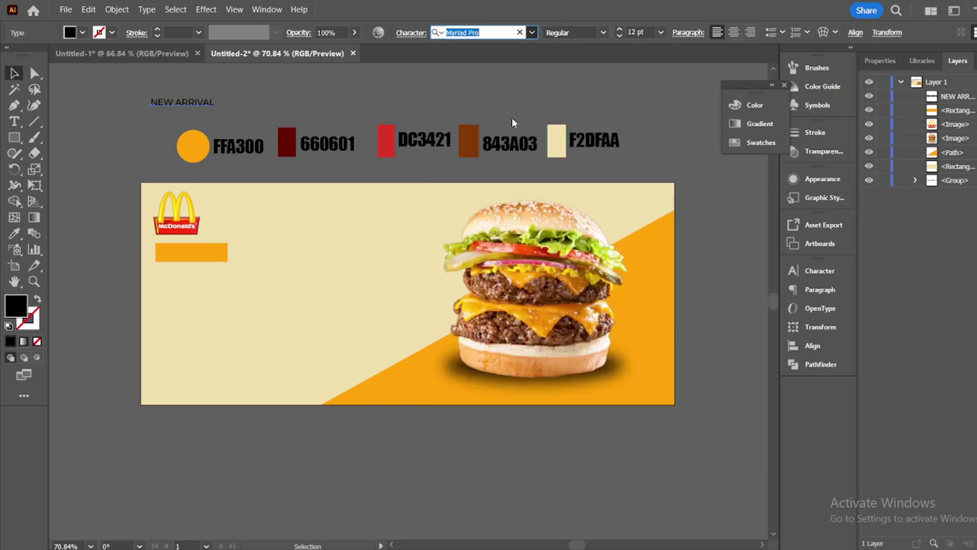
{"action": "left_click", "coordinate": [603, 32]}
{"action": "left_click", "coordinate": [582, 253]}
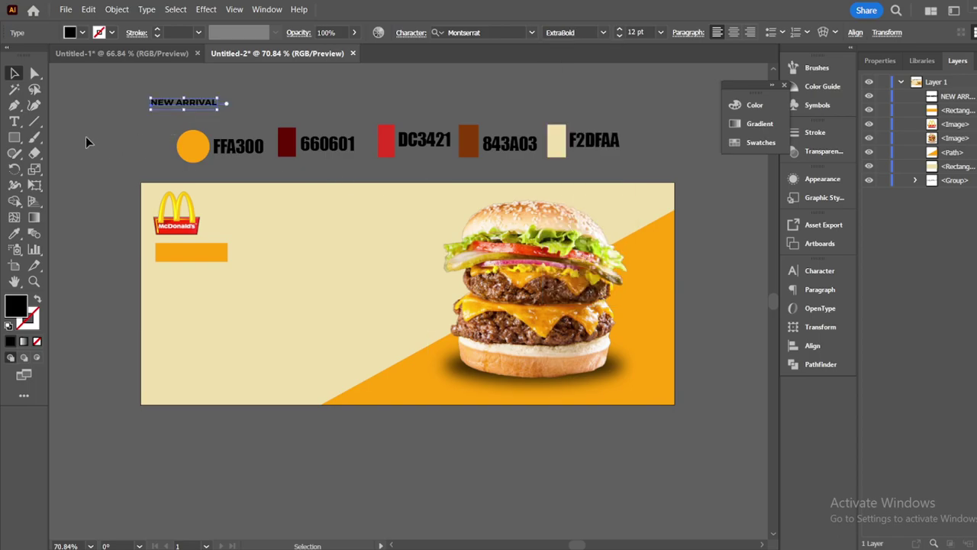
Colour the NEW ARRIVAL text with the dark red 660601 swatch and move it onto the small orange rectangle
{"action": "left_click", "coordinate": [14, 233]}
{"action": "left_click", "coordinate": [288, 148]}
{"action": "key", "text": "v"}
{"action": "left_click_drag", "start_coordinate": [208, 98], "coordinate": [220, 254]}
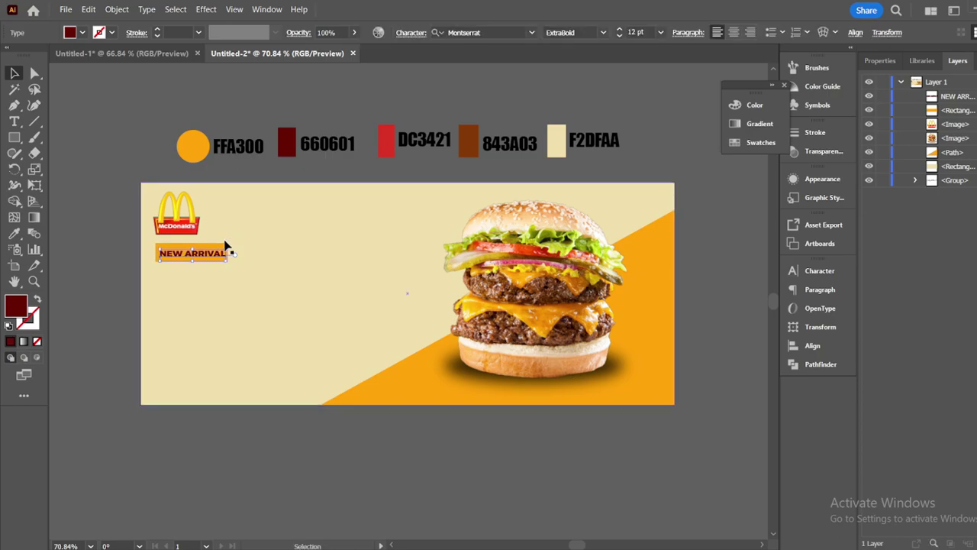
Widen the small orange rectangle slightly to the right so it extends past the NEW ARRIVAL text
{"action": "left_click", "coordinate": [223, 243]}
{"action": "left_click", "coordinate": [179, 258]}
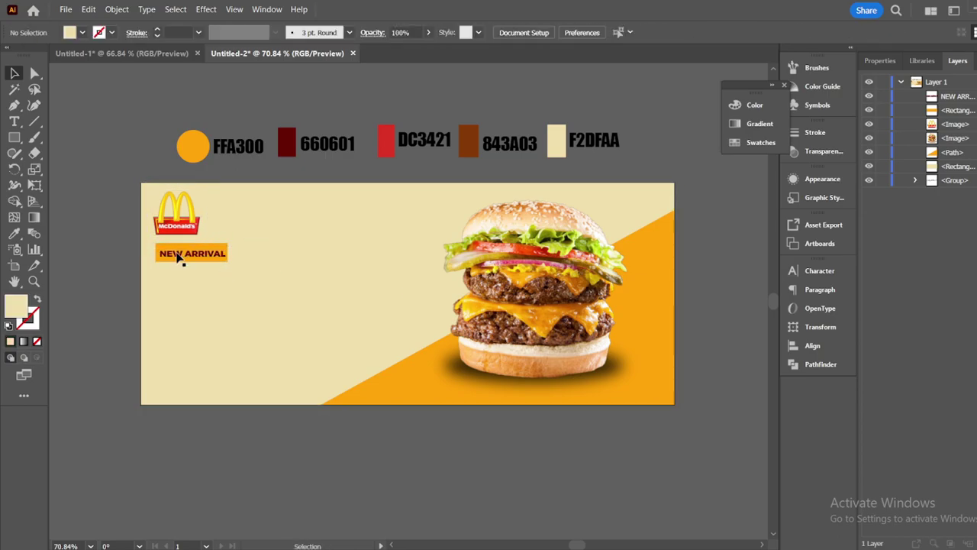
{"action": "left_click", "coordinate": [211, 253], "text": "shift"}
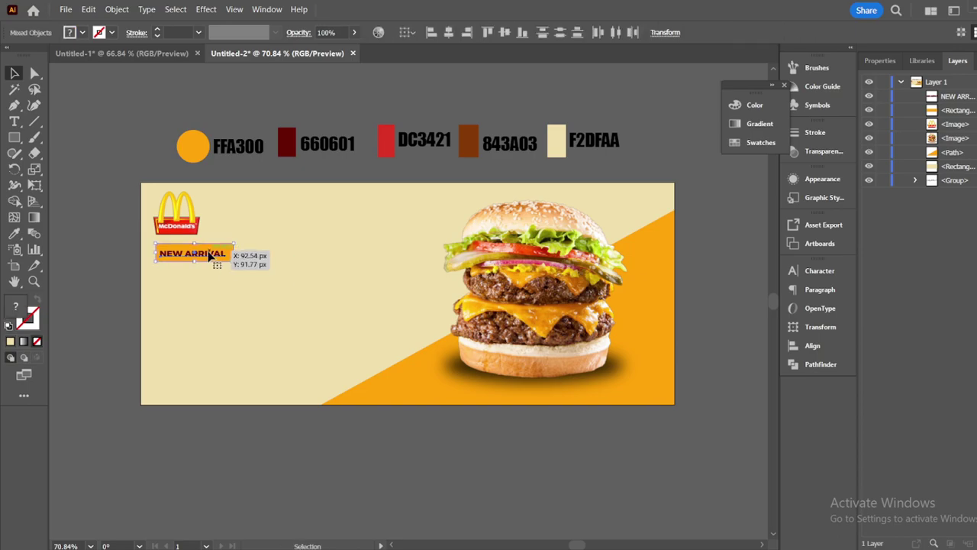
{"action": "left_click", "coordinate": [115, 266]}
{"action": "left_click", "coordinate": [184, 251]}
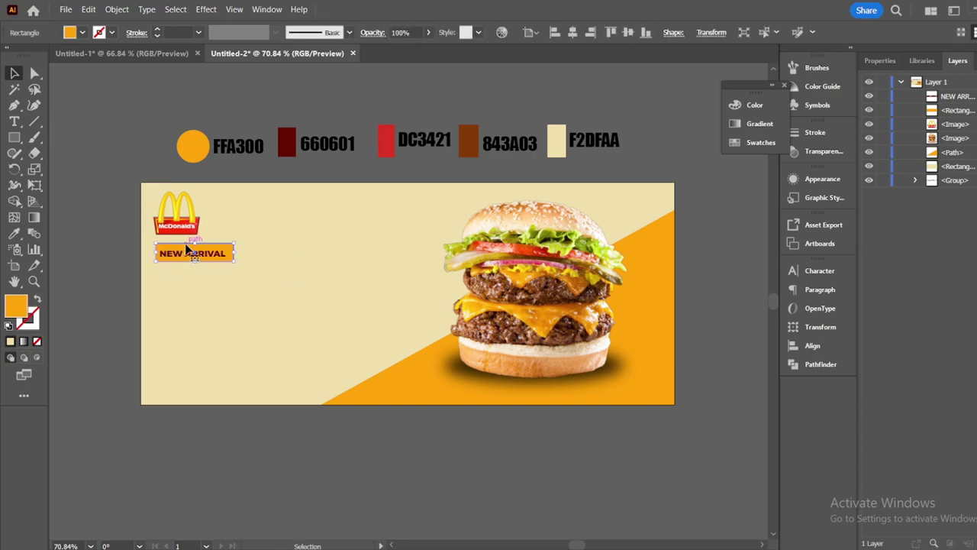
Align the centres of the orange rectangle and NEW ARRIVAL text horizontally and nudge both up closer to the logo
{"action": "left_click_drag", "start_coordinate": [195, 246], "coordinate": [216, 256]}
{"action": "left_click", "coordinate": [200, 255], "text": "shift"}
{"action": "left_click", "coordinate": [449, 32]}
{"action": "key", "text": "Up"}
{"action": "key", "text": "Up"}
{"action": "key", "text": "Up"}
{"action": "key", "text": "Up"}
{"action": "key", "text": "Up"}
{"action": "left_click", "coordinate": [108, 233]}
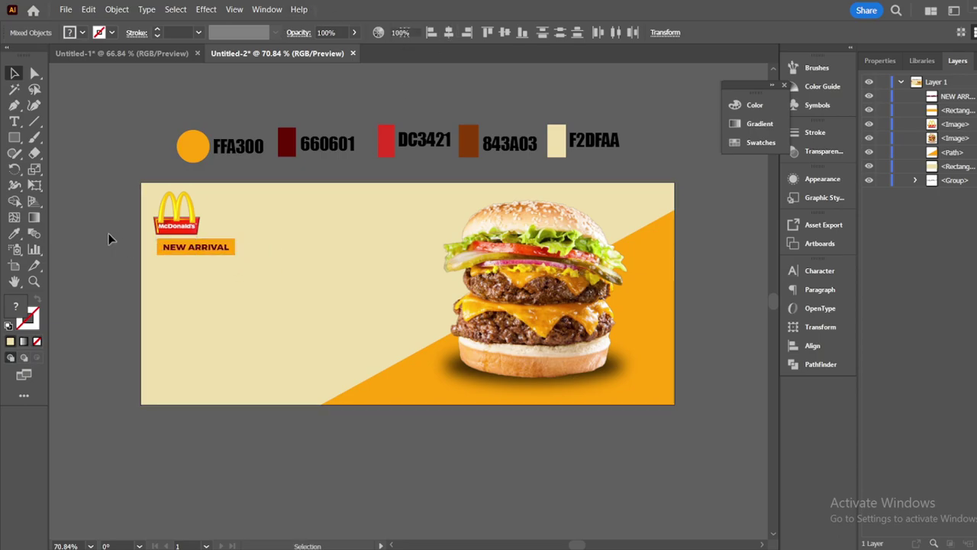
Group the NEW ARRIVAL text with its orange rectangle
{"action": "left_click", "coordinate": [228, 249]}
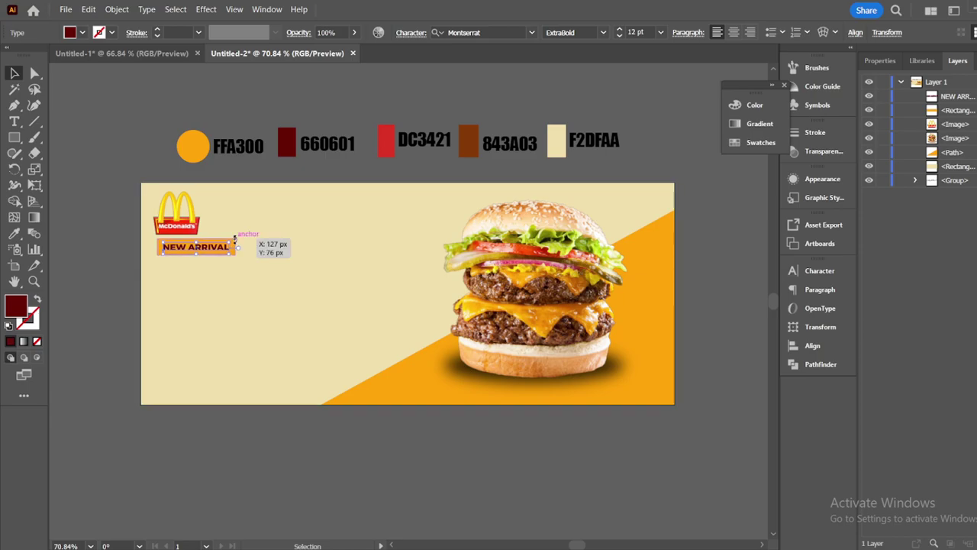
{"action": "left_click", "coordinate": [233, 247], "text": "shift"}
{"action": "right_click", "coordinate": [184, 242]}
{"action": "left_click", "coordinate": [215, 383]}
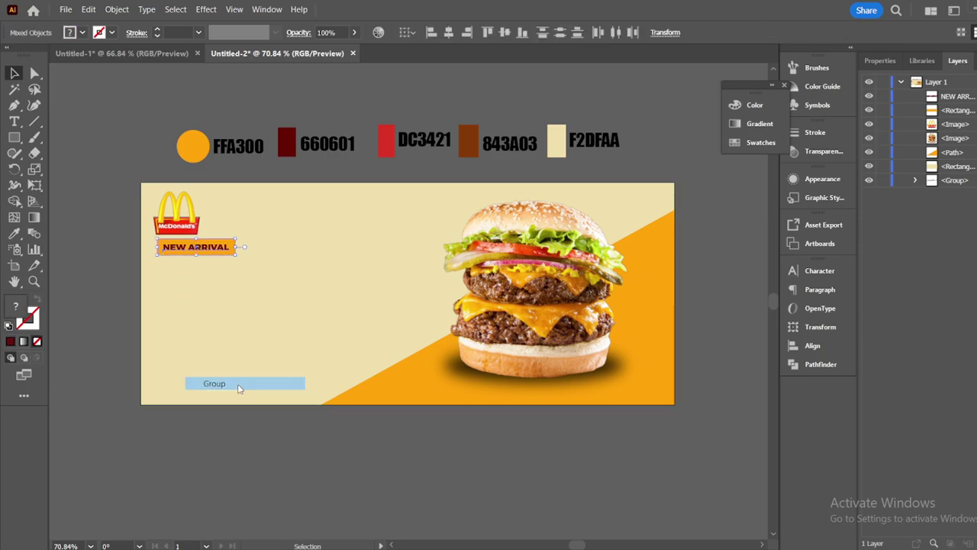
{"action": "left_click", "coordinate": [119, 260]}
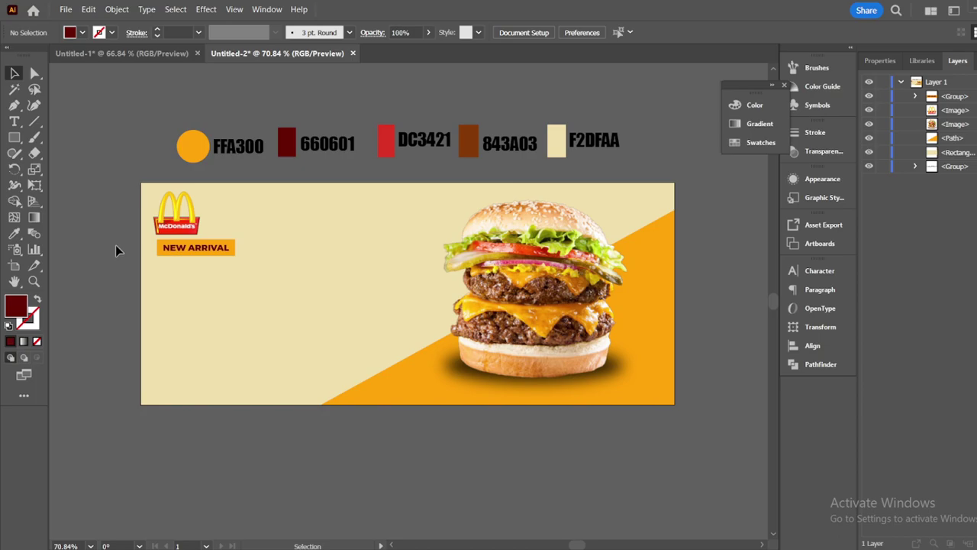
Scale the NEW ARRIVAL label group down slightly and line it up under the McDonald's logo
{"action": "left_click", "coordinate": [235, 256]}
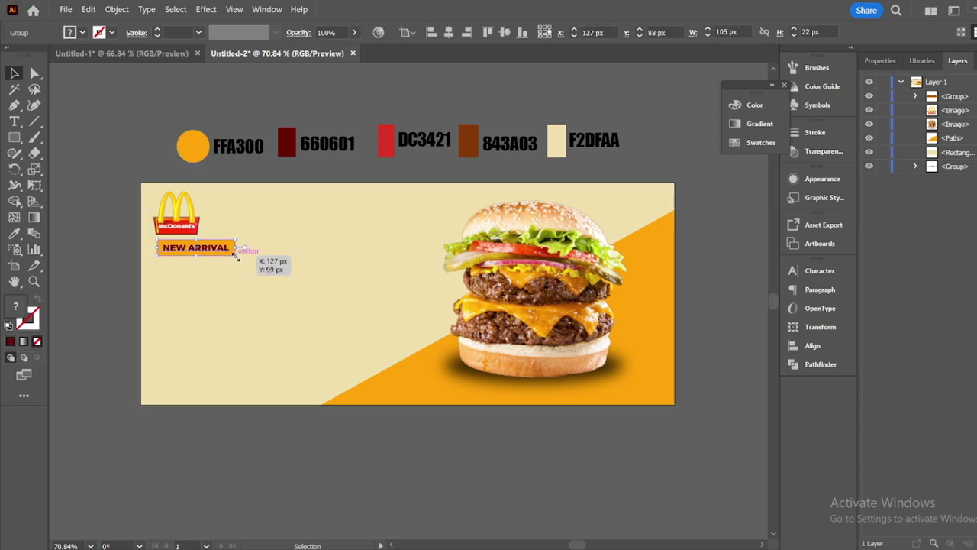
{"action": "left_click_drag", "start_coordinate": [235, 256], "coordinate": [211, 249]}
{"action": "left_click", "coordinate": [112, 242]}
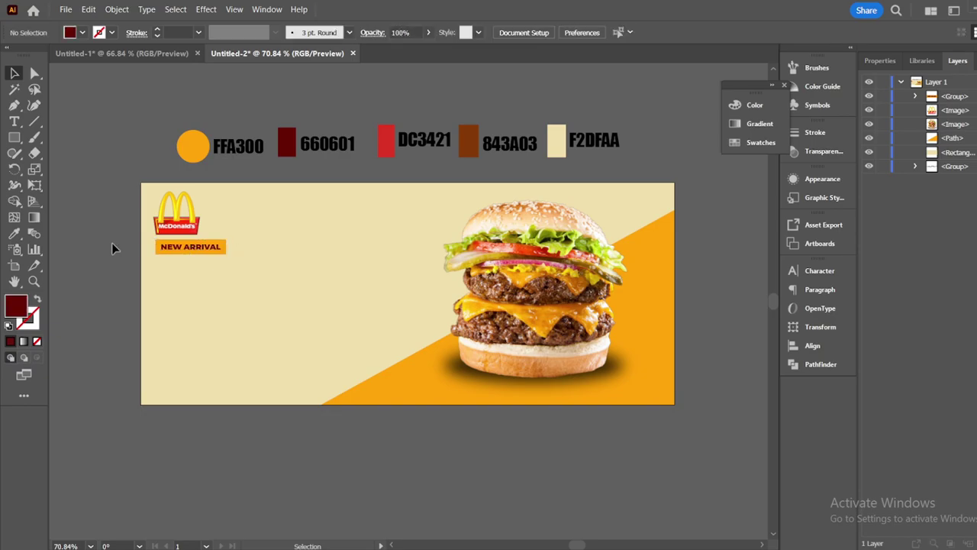
Add the headline text "Doub;e Decker Burger" in the empty area above the banner
{"action": "left_click", "coordinate": [17, 123]}
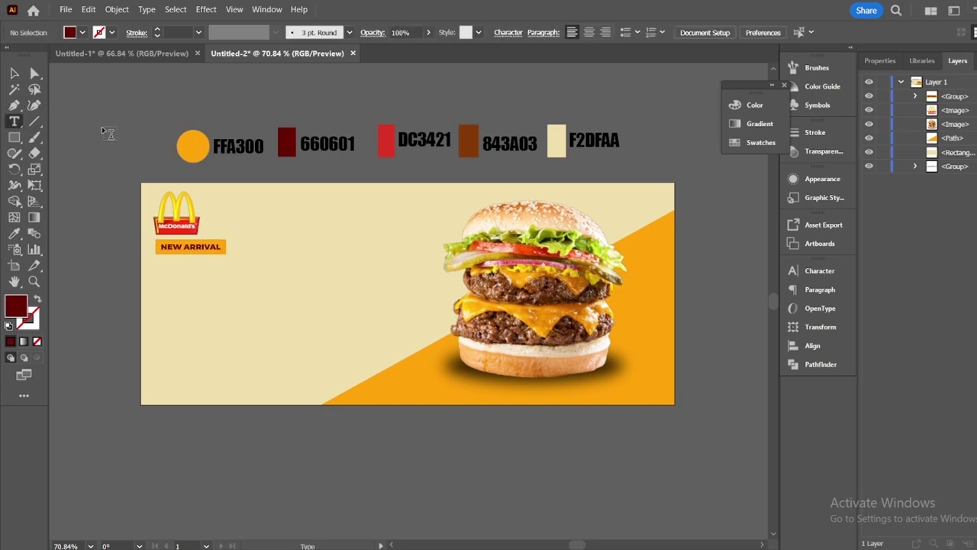
{"action": "left_click", "coordinate": [102, 126]}
{"action": "key", "text": "BackSpace"}
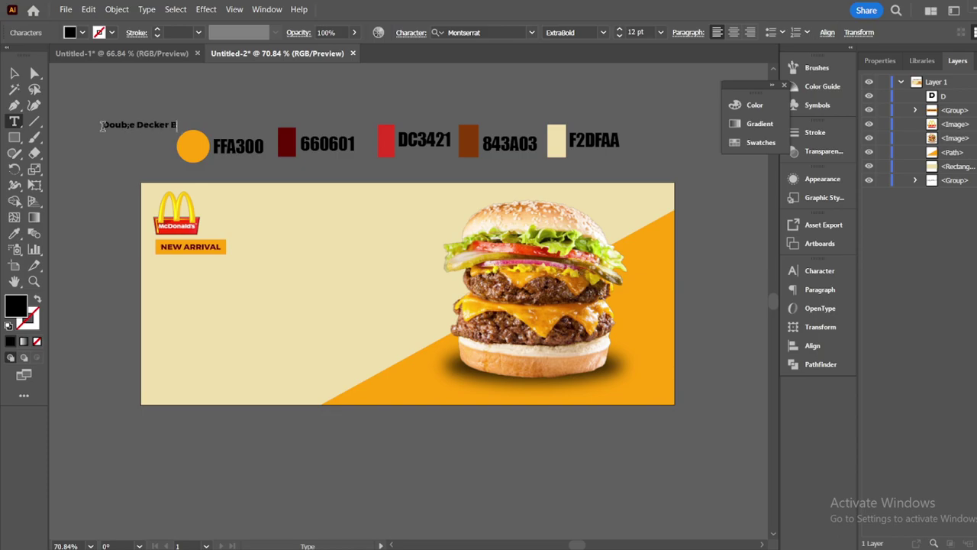
{"action": "left_click", "coordinate": [14, 73]}
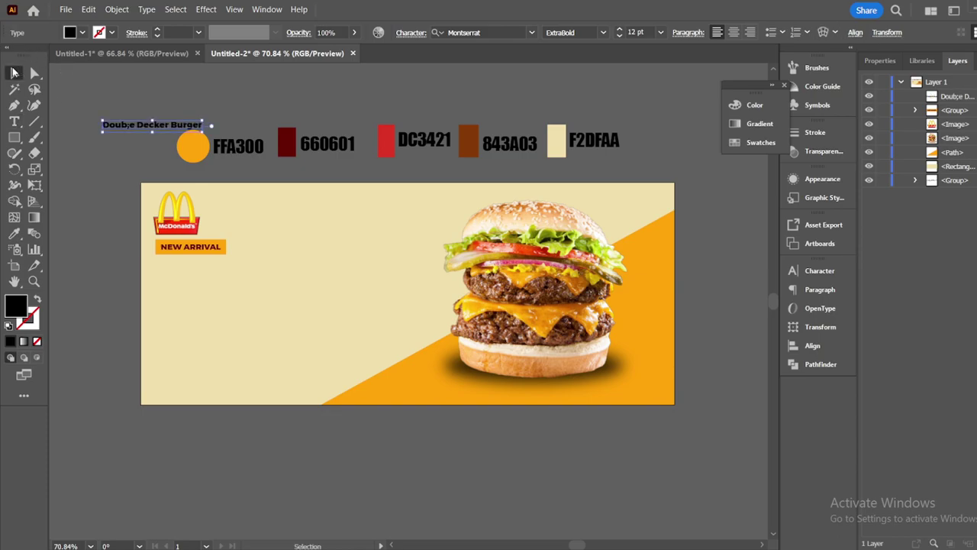
Correct the misspelled first word of the headline so it reads "Double Decker Burger"
{"action": "left_click", "coordinate": [14, 120]}
{"action": "left_click", "coordinate": [131, 125]}
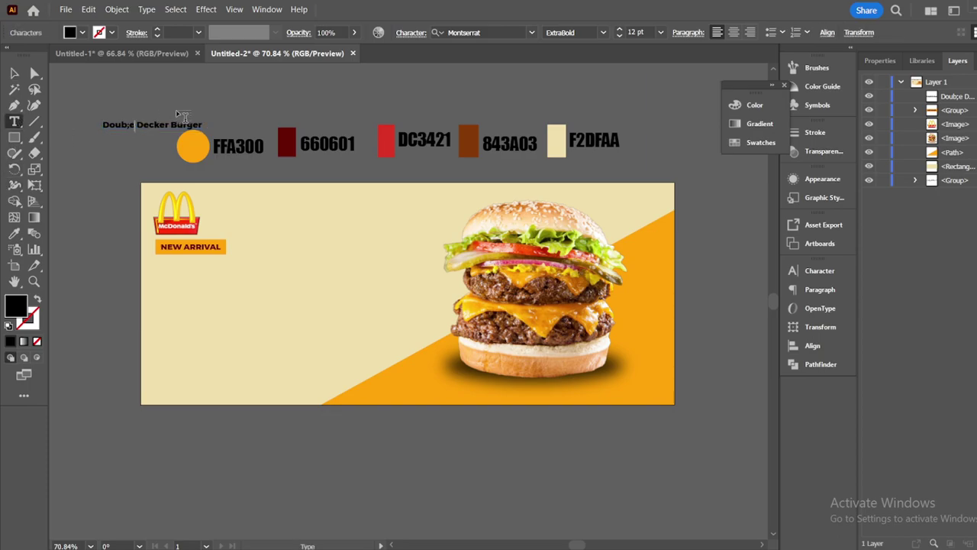
{"action": "key", "text": "BackSpace"}
{"action": "left_click", "coordinate": [15, 73]}
Set the headline's font to Bintank and colour it with the red DC3421 swatch
{"action": "left_click", "coordinate": [531, 32]}
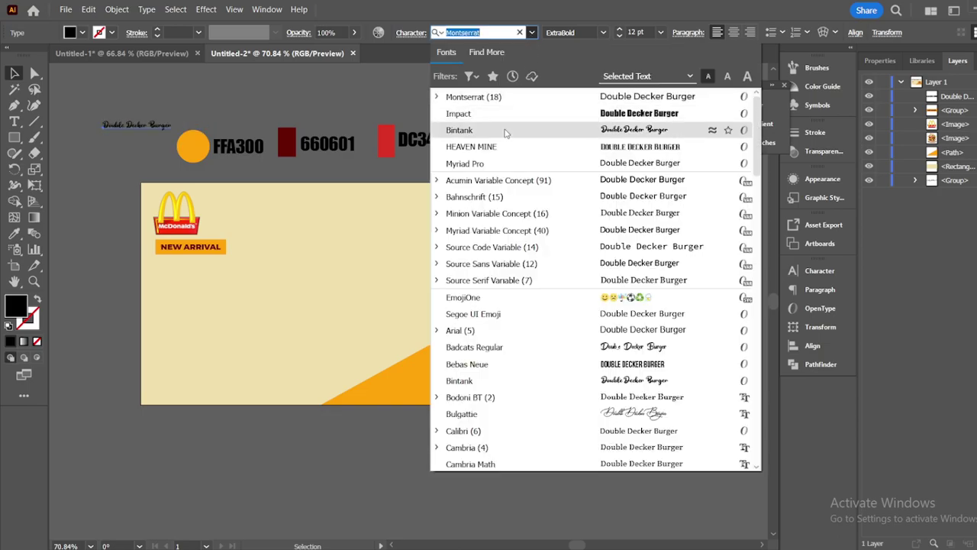
{"action": "left_click", "coordinate": [481, 125]}
{"action": "left_click", "coordinate": [17, 235]}
{"action": "left_click", "coordinate": [387, 137]}
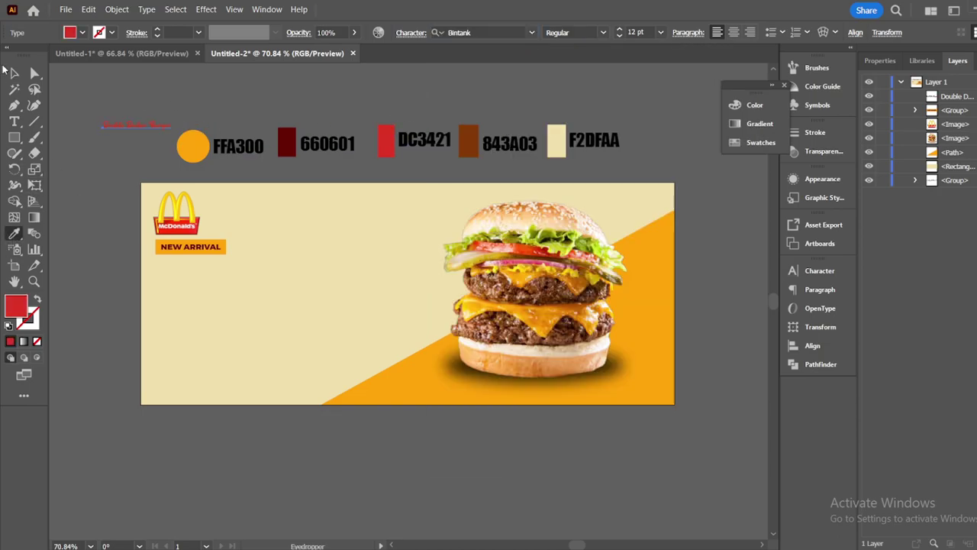
Enlarge the headline to about 39 pt and place it directly beneath the NEW ARRIVAL label
{"action": "key", "text": "v"}
{"action": "left_click_drag", "start_coordinate": [173, 131], "coordinate": [236, 162]}
{"action": "left_click_drag", "start_coordinate": [209, 124], "coordinate": [346, 272]}
Tighten the headline's tracking to -27
{"action": "left_click", "coordinate": [819, 270]}
{"action": "left_click", "coordinate": [725, 346]}
{"action": "scroll", "coordinate": [725, 349], "scroll_direction": "down", "scroll_amount": 8}
{"action": "scroll", "coordinate": [653, 332], "scroll_direction": "down", "scroll_amount": 3}
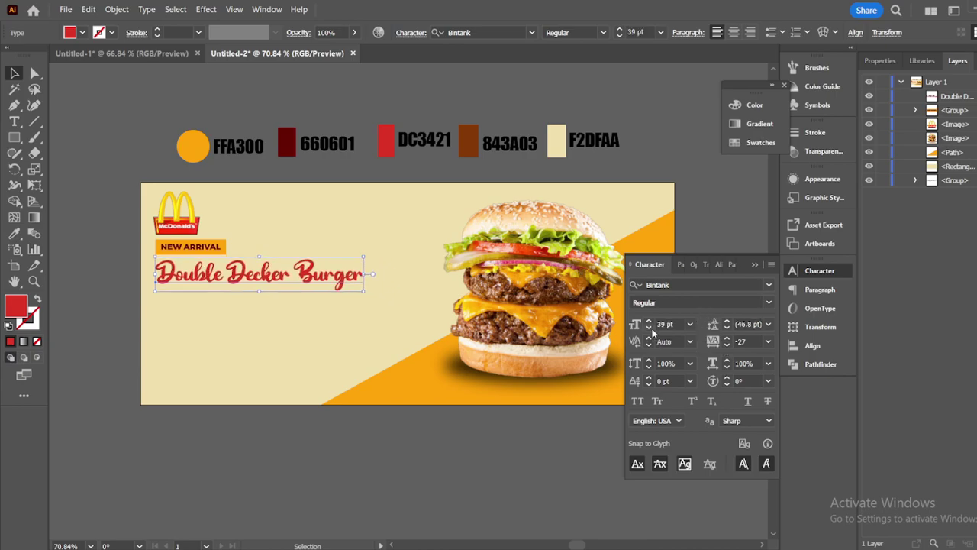
{"action": "left_click", "coordinate": [472, 81]}
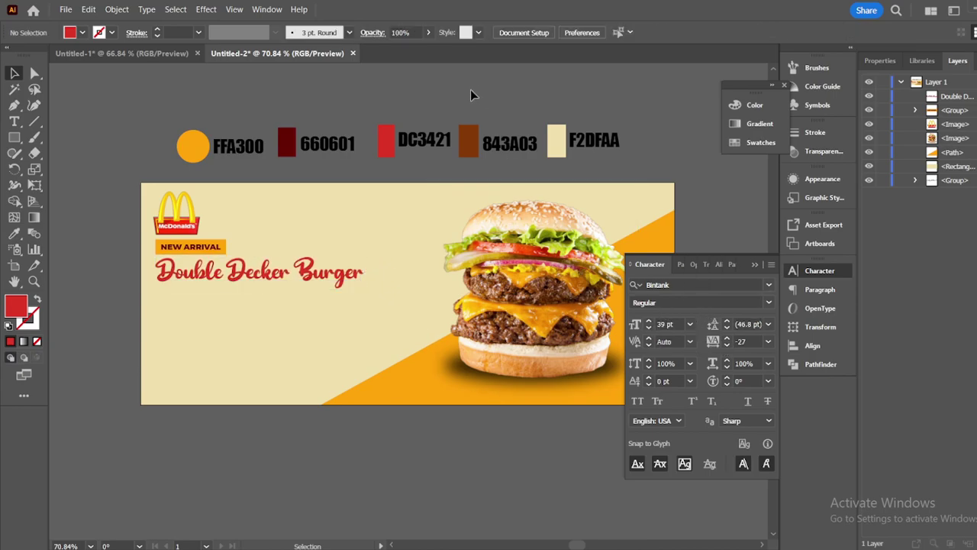
{"action": "left_click", "coordinate": [753, 265]}
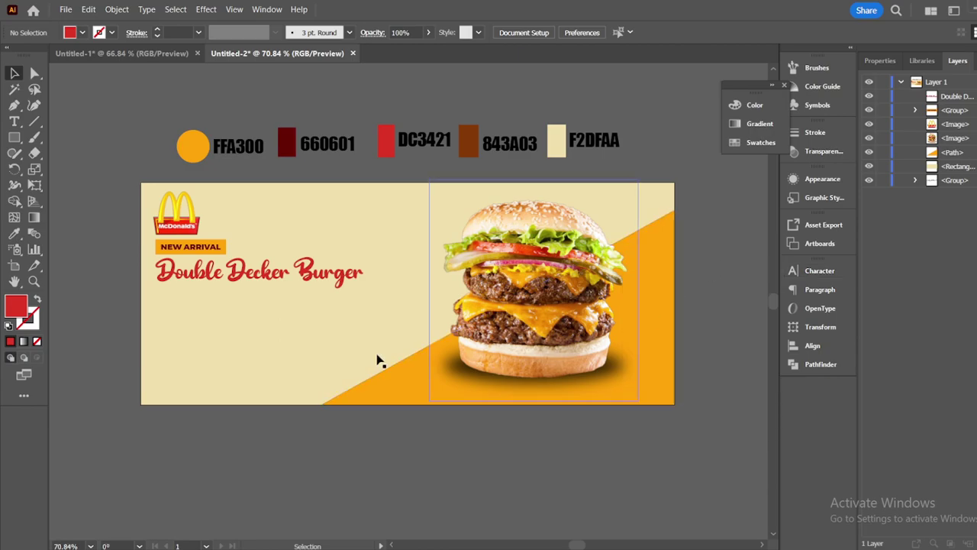
Nudge the NEW ARRIVAL label and the headline slightly up towards the McDonald's logo
{"action": "left_click", "coordinate": [216, 251]}
{"action": "key", "text": "Up"}
{"action": "key", "text": "Up"}
{"action": "key", "text": "Up"}
{"action": "left_click", "coordinate": [220, 281]}
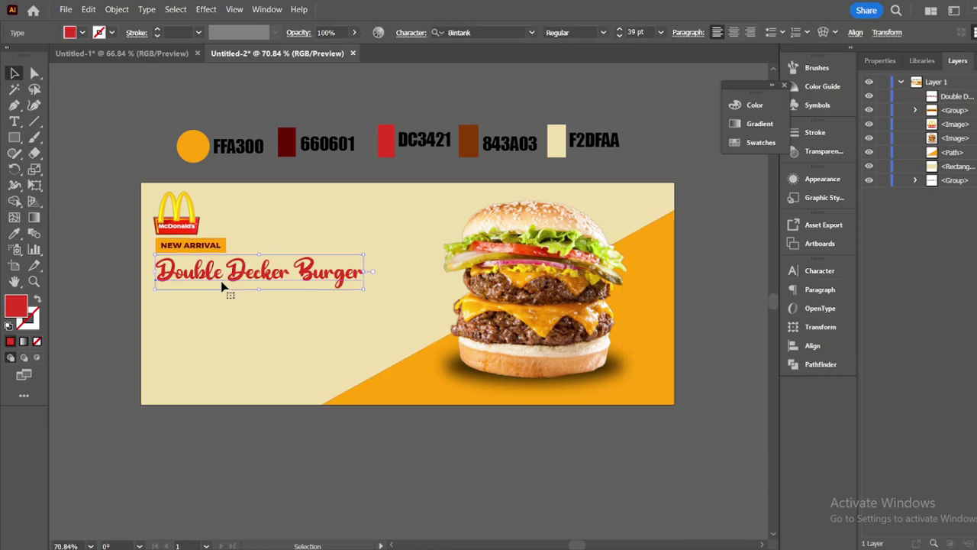
{"action": "key", "text": "Up"}
{"action": "key", "text": "Up"}
{"action": "key", "text": "Up"}
{"action": "key", "text": "Up"}
{"action": "left_click", "coordinate": [100, 307]}
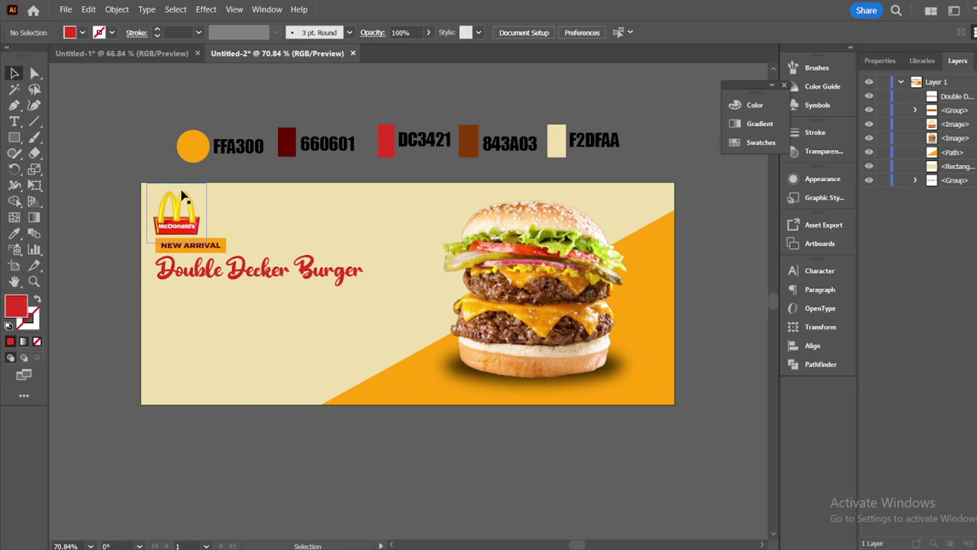
Add the brown 9 pt Montserrat Medium tagline "Juicy Tnder Soft Beef Patty Inside With Creamy Cheeze" and place it beneath the headline
{"action": "left_click", "coordinate": [13, 123]}
{"action": "left_click", "coordinate": [123, 110]}
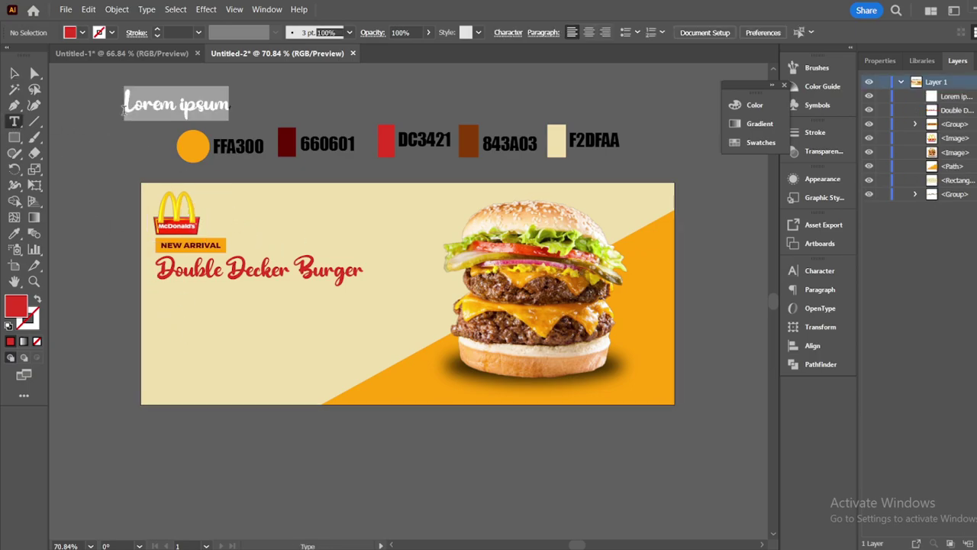
{"action": "type", "text": "Juicy Tnder Soft Beef Patty Inside With Creamy Cheeze"}
{"action": "key", "text": "Escape"}
{"action": "left_click_drag", "start_coordinate": [195, 111], "coordinate": [276, 296]}
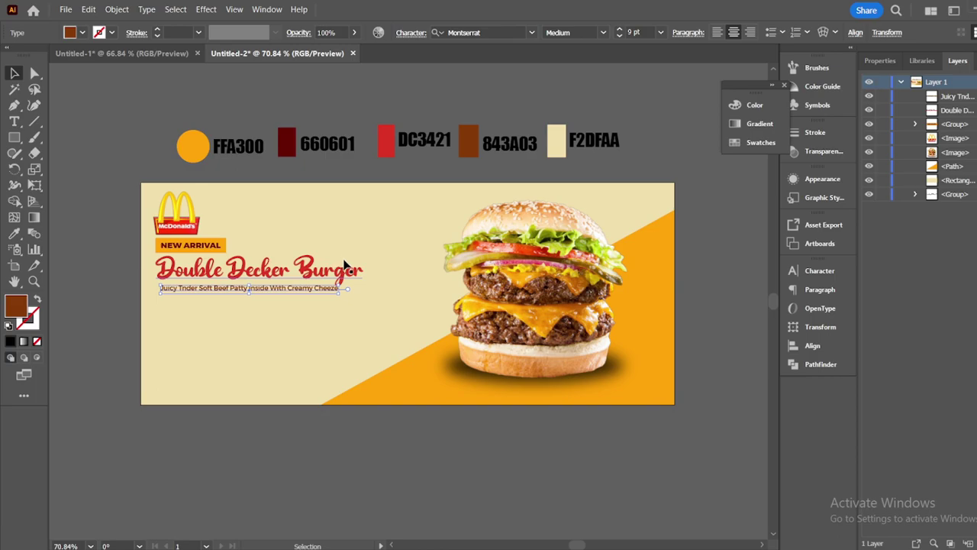
Reduce the tagline's font size to 8 pt
{"action": "left_click", "coordinate": [96, 292]}
{"action": "left_click", "coordinate": [263, 290]}
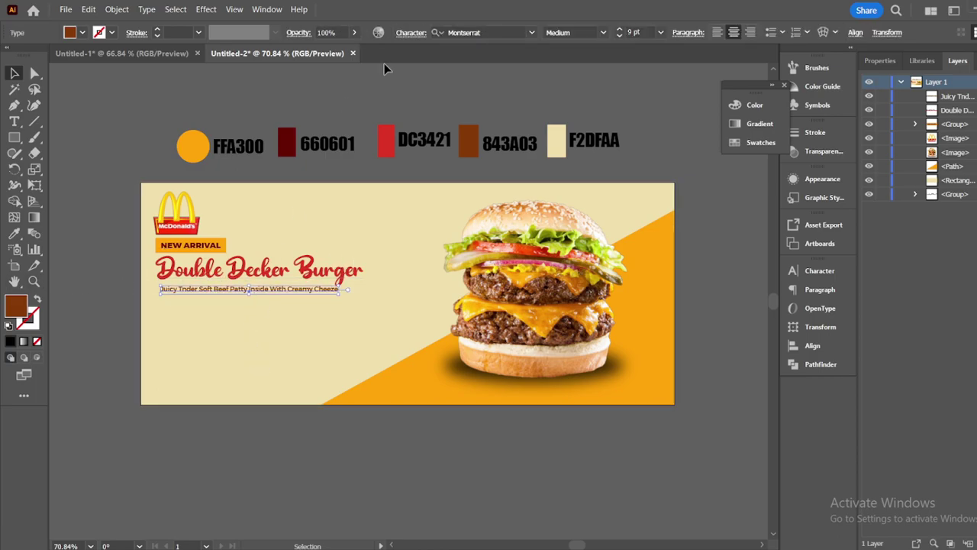
{"action": "left_click", "coordinate": [619, 36]}
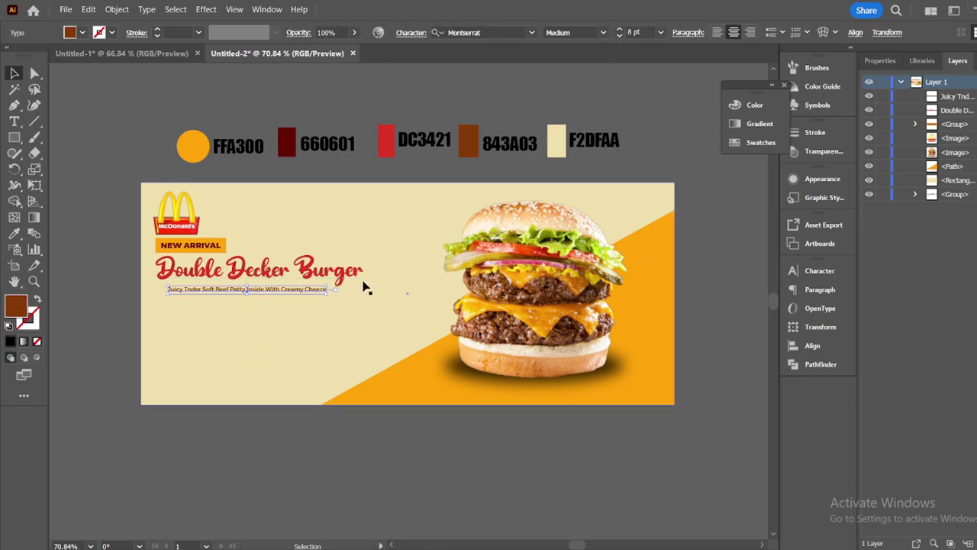
Nudge the tagline left to line up with the headline's start and slightly up towards the headline
{"action": "key", "text": "Left"}
{"action": "key", "text": "Left"}
{"action": "key", "text": "Left"}
{"action": "key", "text": "Left"}
{"action": "key", "text": "Left"}
{"action": "key", "text": "Left"}
{"action": "key", "text": "Left"}
{"action": "key", "text": "Left"}
{"action": "key", "text": "Left"}
{"action": "key", "text": "Left"}
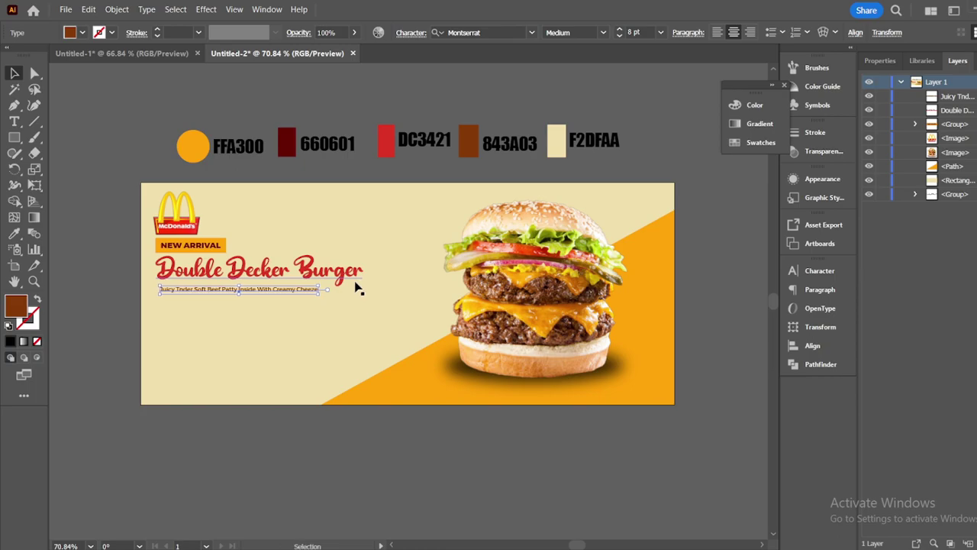
{"action": "key", "text": "Up"}
{"action": "key", "text": "Up"}
{"action": "key", "text": "Up"}
{"action": "key", "text": "Up"}
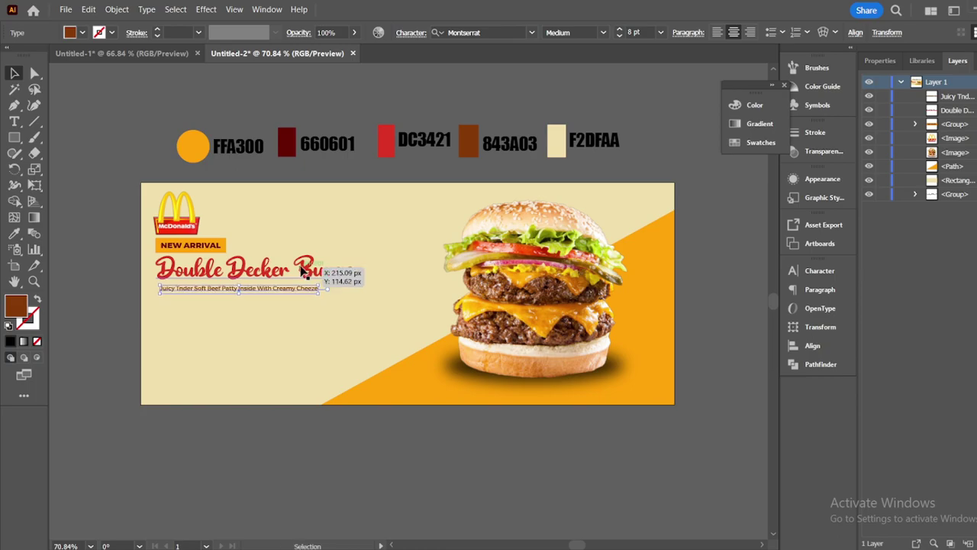
{"action": "left_click", "coordinate": [114, 201]}
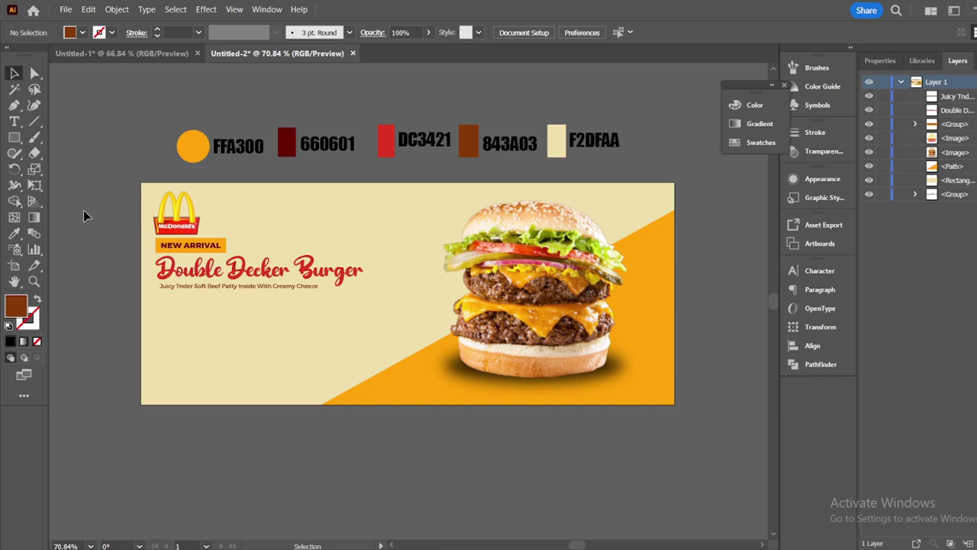
Draw a small button-sized rectangle beneath the tagline with no fill and a brown 1 pt outline
{"action": "left_click", "coordinate": [14, 137]}
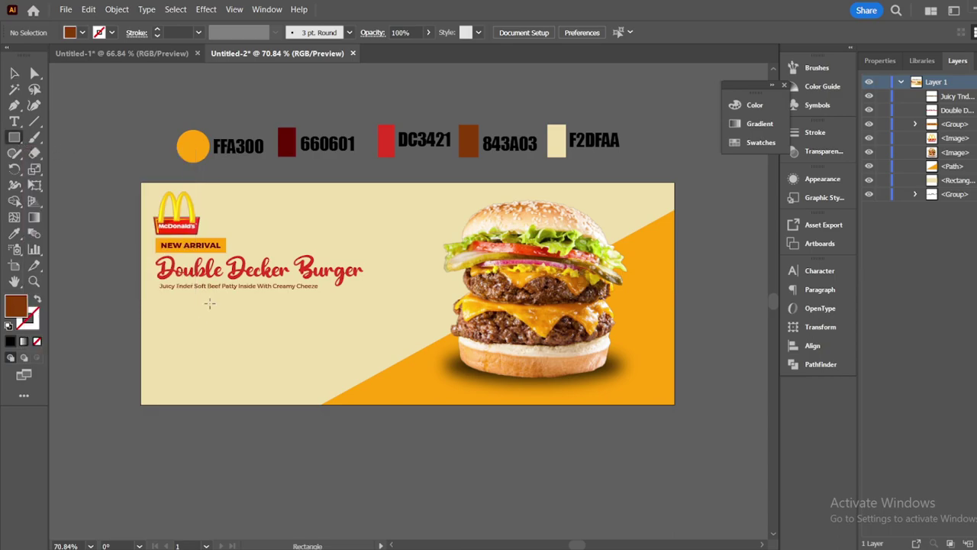
{"action": "left_click_drag", "start_coordinate": [164, 301], "coordinate": [227, 313]}
{"action": "left_click", "coordinate": [37, 298]}
{"action": "left_click", "coordinate": [14, 73]}
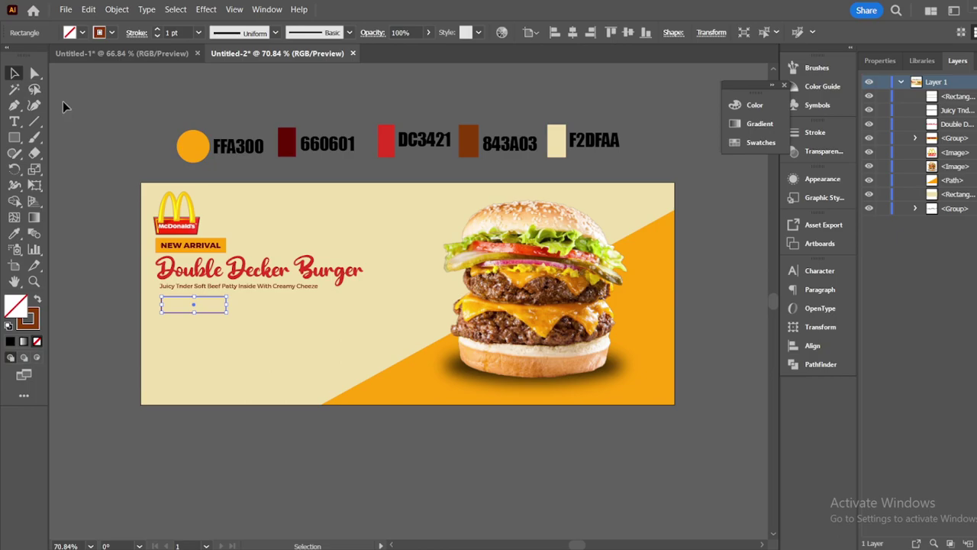
{"action": "left_click", "coordinate": [57, 99]}
Recolour the rectangle's outline with the red DC3421 swatch, keeping no fill, and shift it slightly up
{"action": "left_click", "coordinate": [182, 296]}
{"action": "left_click", "coordinate": [15, 232]}
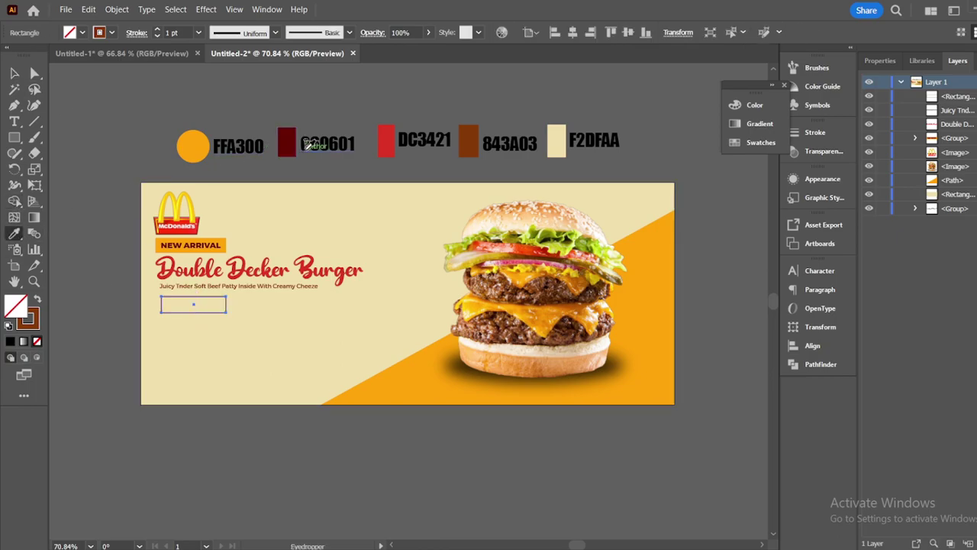
{"action": "left_click", "coordinate": [385, 141]}
{"action": "left_click", "coordinate": [38, 298]}
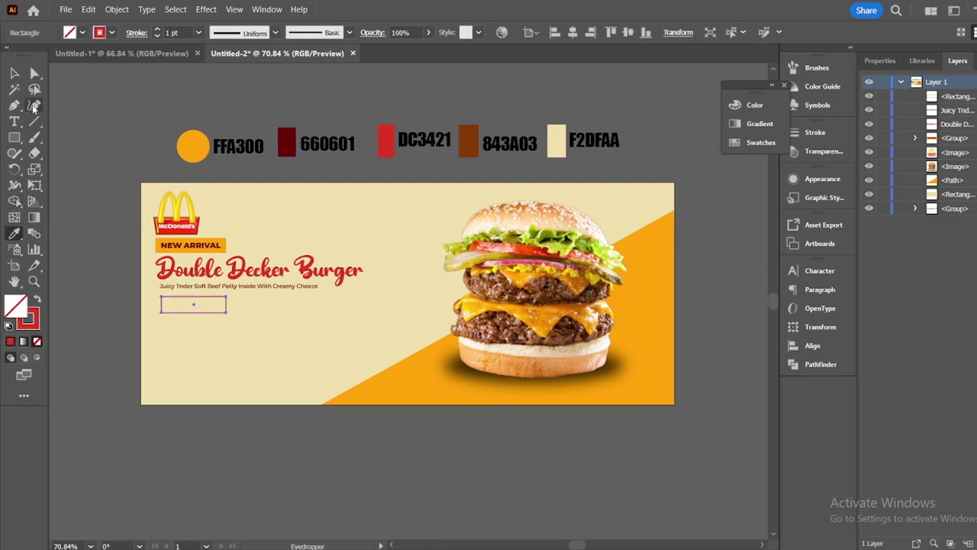
{"action": "left_click", "coordinate": [15, 72]}
{"action": "left_click_drag", "start_coordinate": [193, 312], "coordinate": [193, 311]}
{"action": "left_click", "coordinate": [196, 325]}
Add the text "VIEW MENU" above the colour swatches and copy the NEW ARRIVAL text style onto it
{"action": "left_click", "coordinate": [14, 121]}
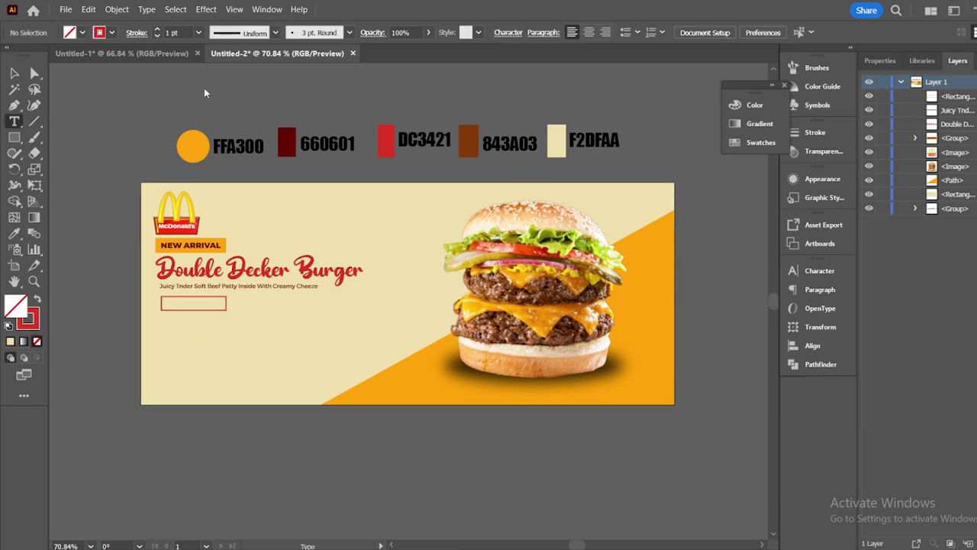
{"action": "left_click", "coordinate": [203, 88]}
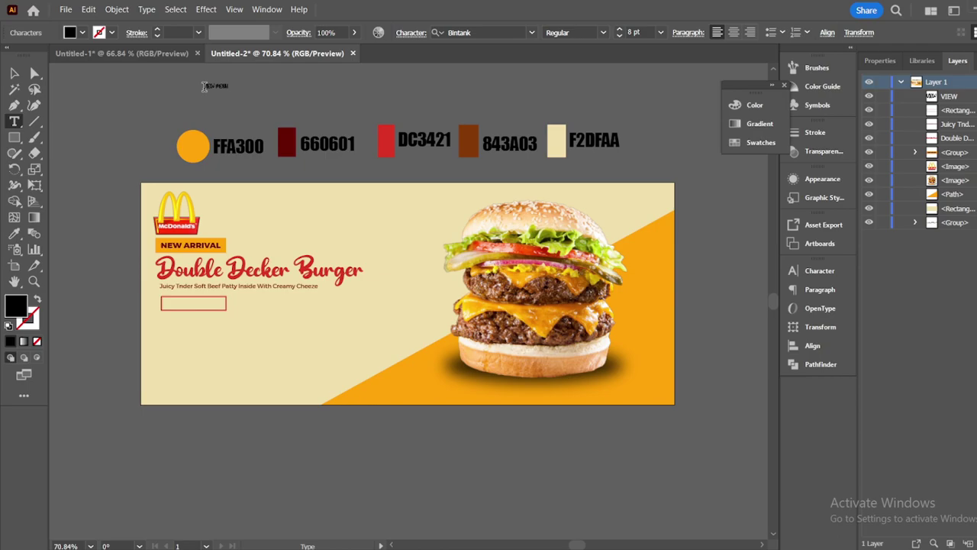
{"action": "left_click", "coordinate": [14, 234]}
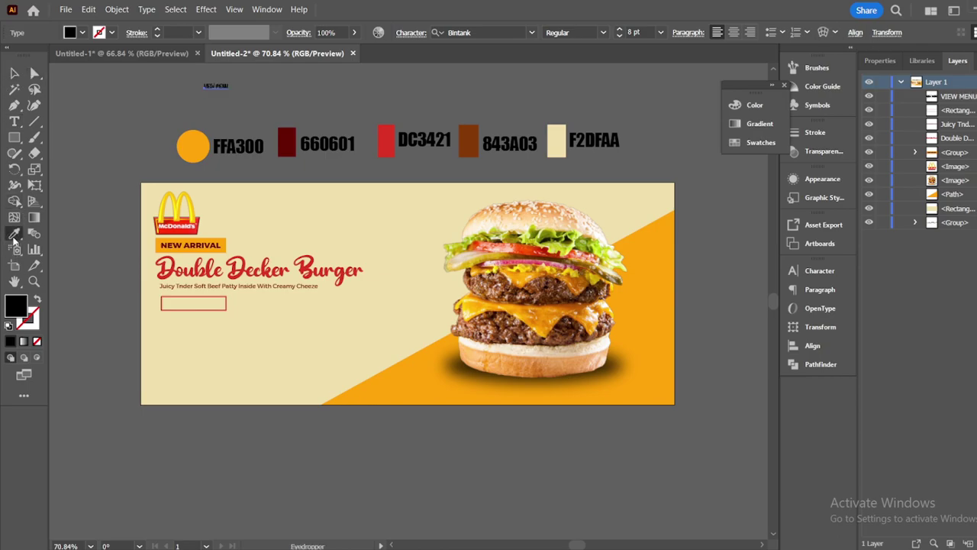
{"action": "left_click", "coordinate": [194, 244]}
Place the VIEW MENU text inside the red outlined rectangle and fine-tune its centring
{"action": "left_click", "coordinate": [14, 72]}
{"action": "left_click_drag", "start_coordinate": [229, 86], "coordinate": [212, 307]}
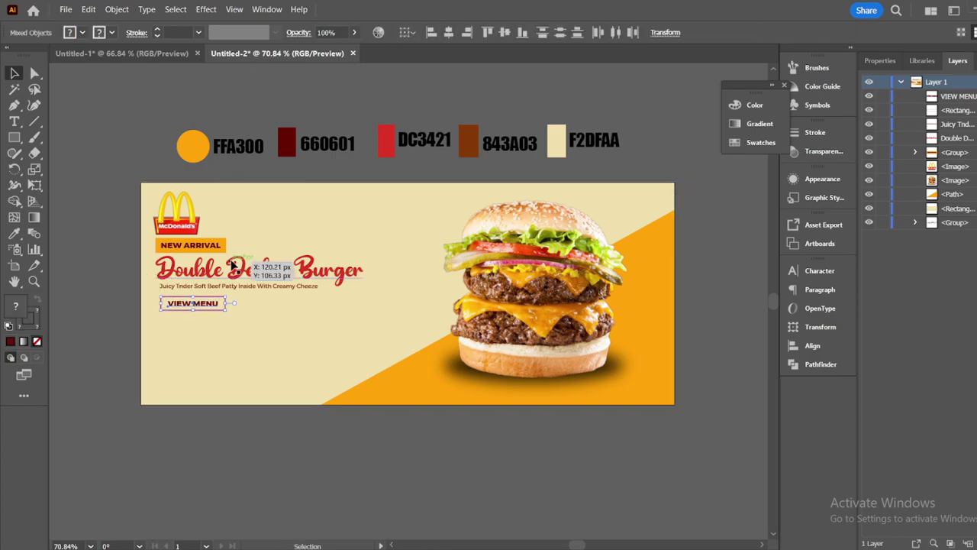
{"action": "left_click", "coordinate": [141, 95]}
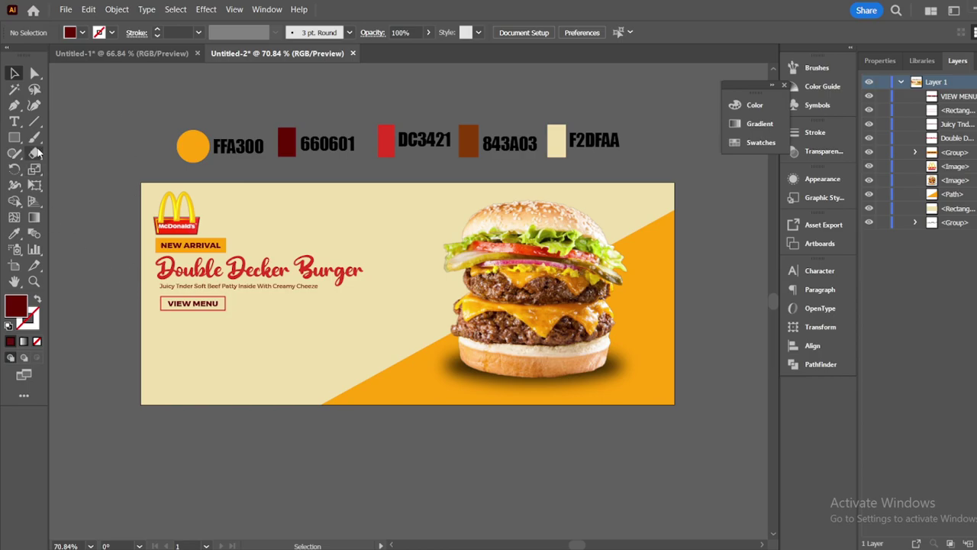
{"action": "left_click_drag", "start_coordinate": [194, 303], "coordinate": [193, 304]}
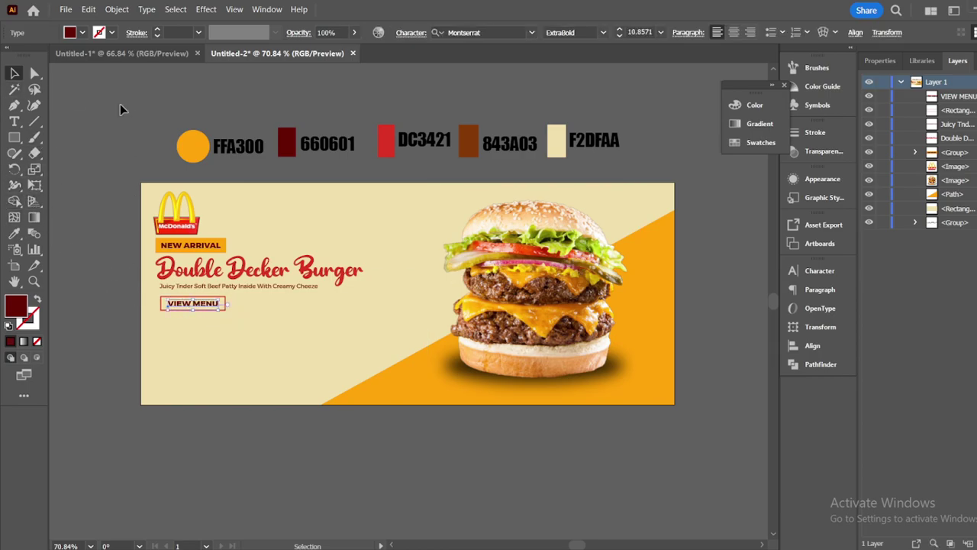
{"action": "left_click", "coordinate": [141, 116]}
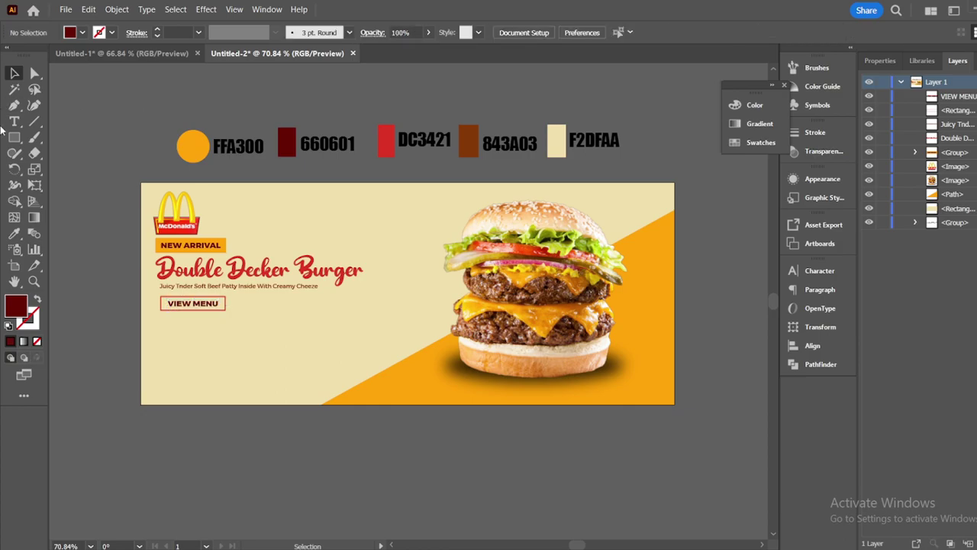
Change the VIEW MENU text's fill to a slightly darker maroon, about 5E0200
{"action": "left_click", "coordinate": [200, 305]}
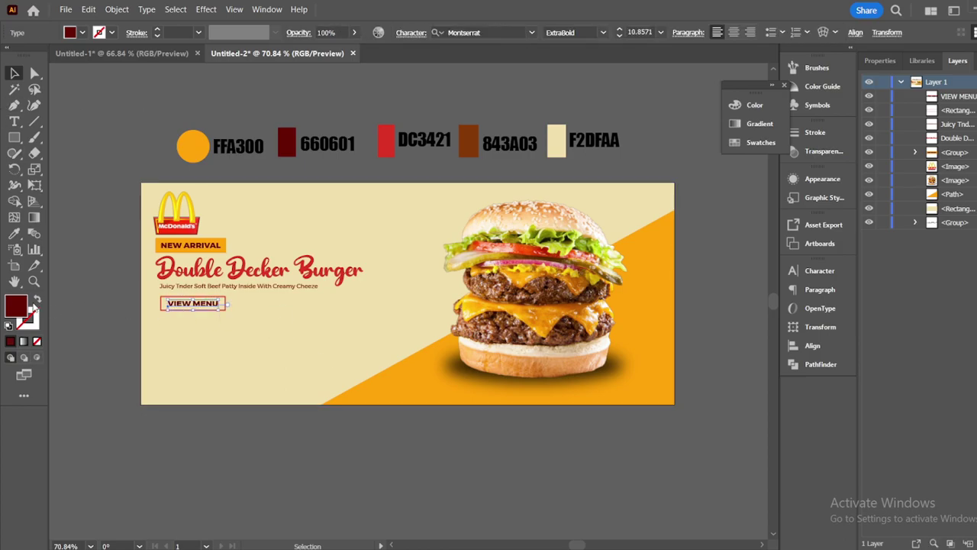
{"action": "double_click", "coordinate": [16, 307]}
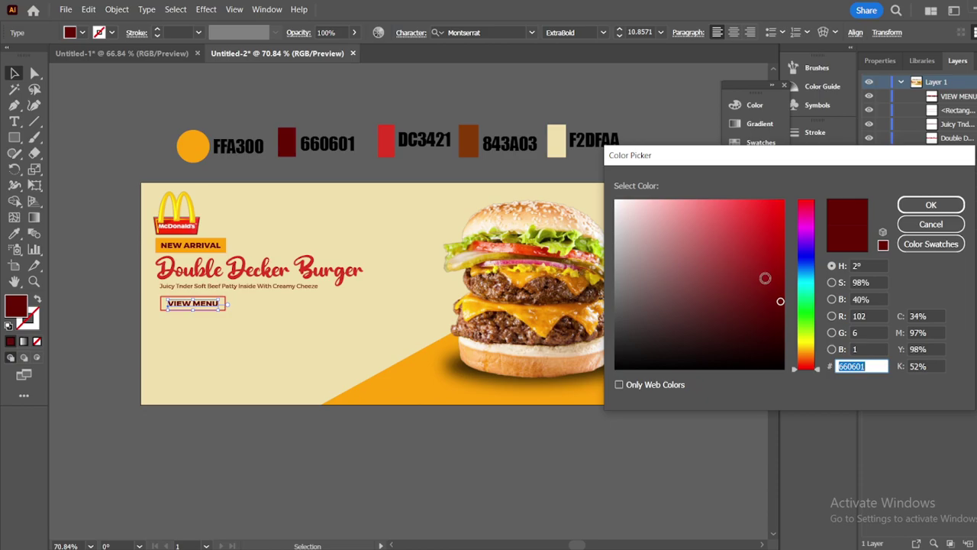
{"action": "mouse_move", "coordinate": [679, 330]}
{"action": "left_mouse_down"}
{"action": "mouse_move", "coordinate": [555, 164]}
{"action": "mouse_move", "coordinate": [555, 360]}
{"action": "mouse_move", "coordinate": [736, 335]}
{"action": "mouse_move", "coordinate": [787, 306]}
{"action": "left_mouse_up"}
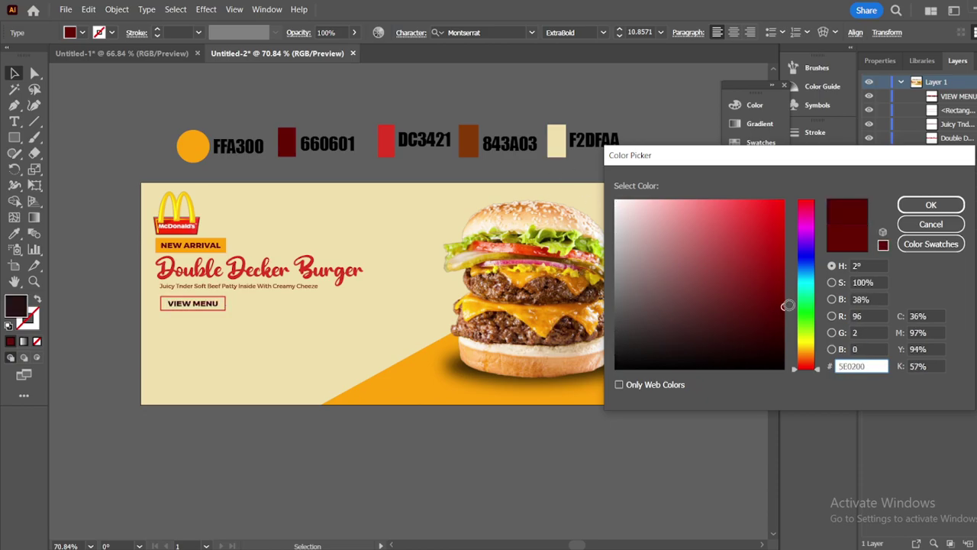
{"action": "left_click", "coordinate": [930, 205]}
{"action": "left_click", "coordinate": [209, 445]}
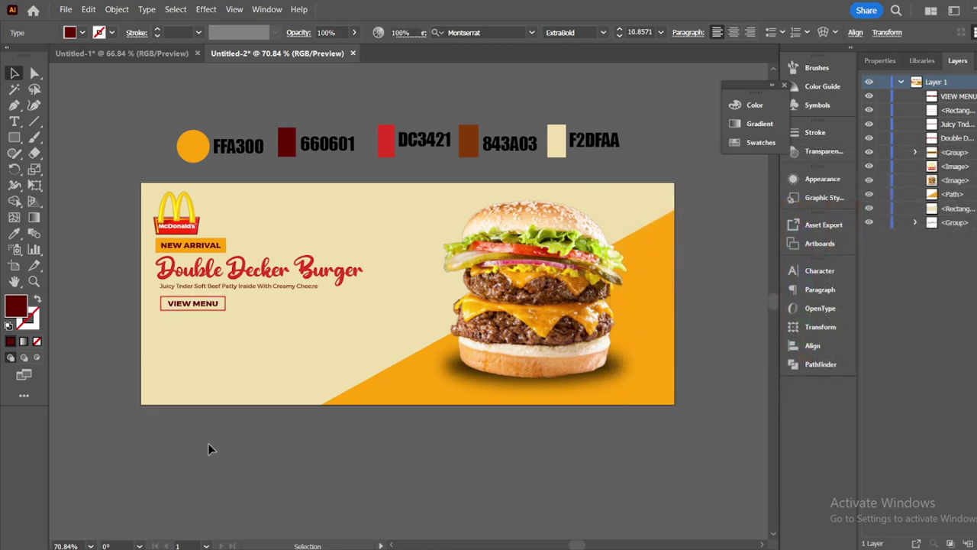
Draw a maroon rounded rectangle the width of the VIEW MENU button just below it, with fully rounded ends
{"action": "left_click_drag", "start_coordinate": [14, 138], "coordinate": [76, 155]}
{"action": "left_click_drag", "start_coordinate": [161, 318], "coordinate": [225, 332]}
{"action": "key", "text": "a"}
{"action": "left_click_drag", "start_coordinate": [164, 329], "coordinate": [164, 326]}
Add the text "SHOP NOW" in the empty area above the colour swatches
{"action": "left_click", "coordinate": [14, 121]}
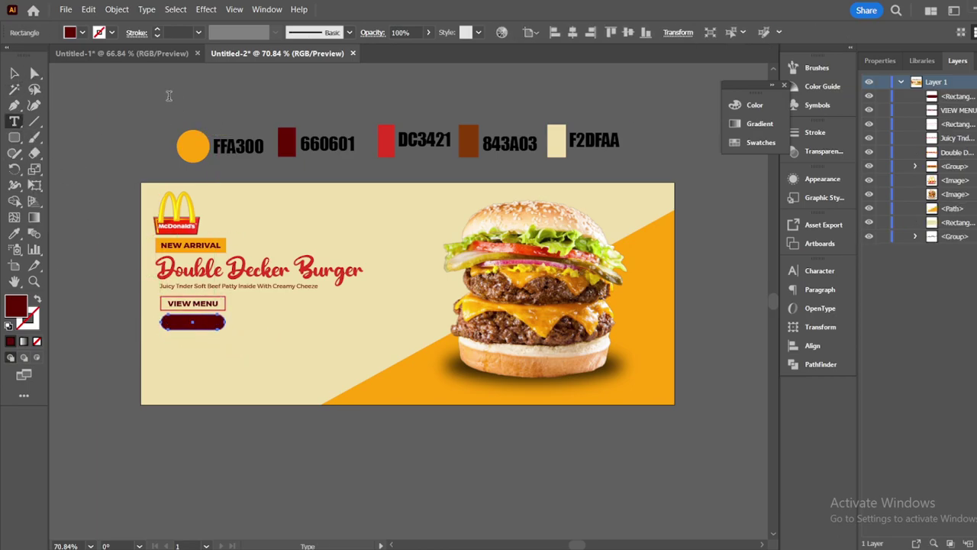
{"action": "left_click", "coordinate": [169, 96]}
{"action": "key", "text": "BackSpace"}
{"action": "left_click", "coordinate": [13, 73]}
Recolour the rounded rectangle with the orange FFA300 swatch and darken the orange slightly
{"action": "left_click", "coordinate": [193, 322]}
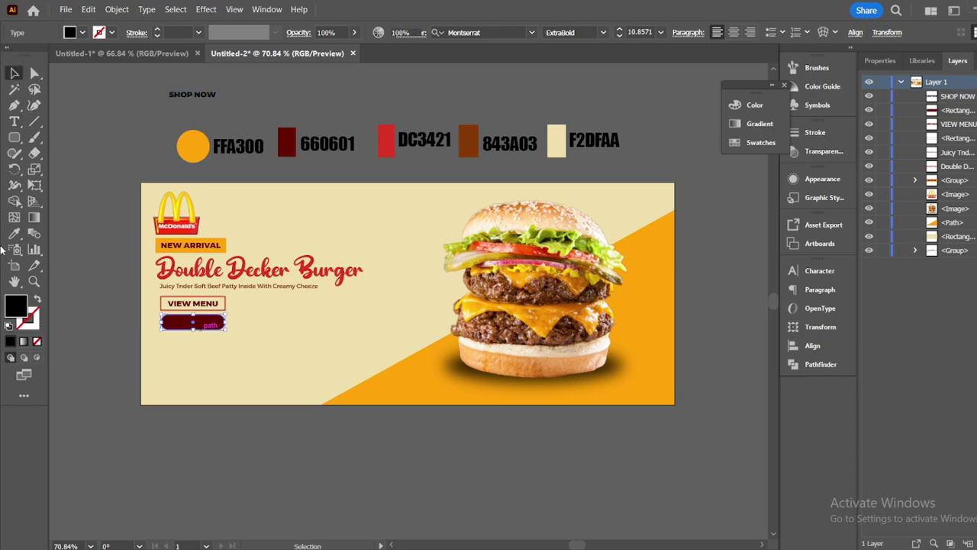
{"action": "left_click", "coordinate": [14, 234]}
{"action": "left_click", "coordinate": [193, 146]}
{"action": "left_click", "coordinate": [14, 73]}
{"action": "double_click", "coordinate": [17, 306]}
{"action": "left_click", "coordinate": [780, 218]}
{"action": "left_click", "coordinate": [930, 205]}
Move the SHOP NOW text onto the centre of the orange rounded rectangle
{"action": "left_click_drag", "start_coordinate": [214, 95], "coordinate": [216, 325]}
{"action": "left_click", "coordinate": [191, 316], "text": "shift"}
{"action": "left_click", "coordinate": [214, 336]}
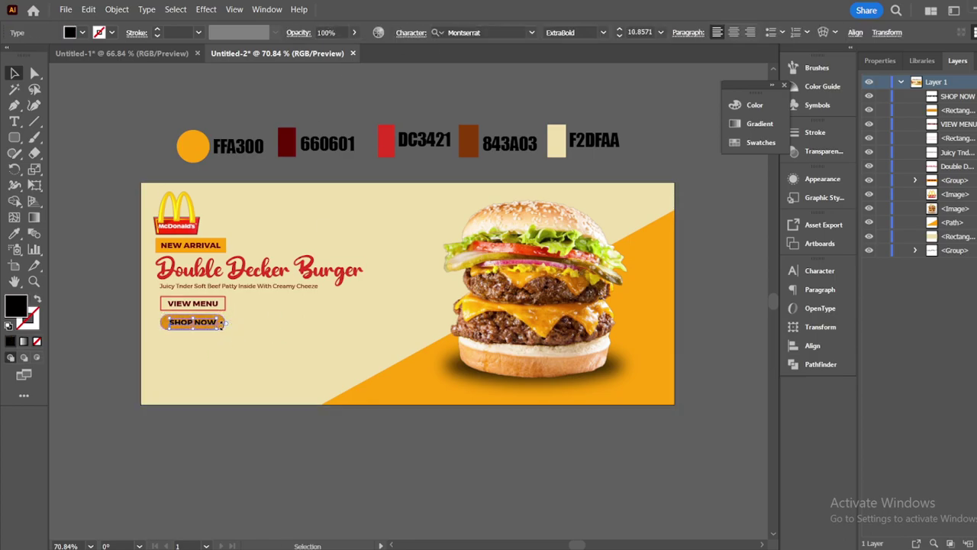
Group the SHOP NOW text with its orange rounded rectangle and ungroup them again
{"action": "right_click", "coordinate": [218, 327]}
{"action": "left_click", "coordinate": [260, 223]}
{"action": "left_click", "coordinate": [85, 361]}
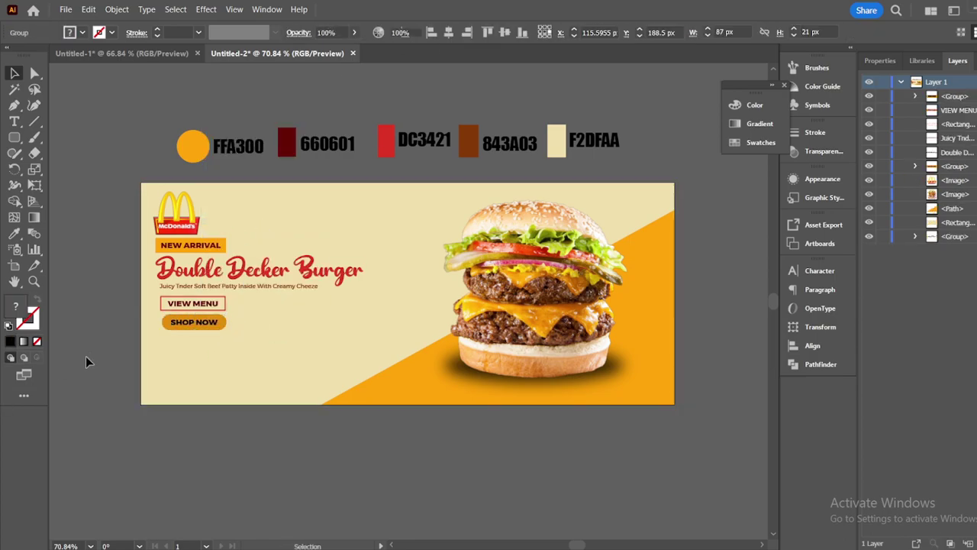
{"action": "right_click", "coordinate": [203, 322]}
{"action": "left_click", "coordinate": [236, 201]}
{"action": "left_click", "coordinate": [118, 438]}
Recolour the SHOP NOW text with the light grey EDEDED
{"action": "left_click", "coordinate": [186, 321]}
{"action": "key", "text": "Left"}
{"action": "double_click", "coordinate": [11, 311]}
{"action": "left_click_drag", "start_coordinate": [766, 263], "coordinate": [616, 212]}
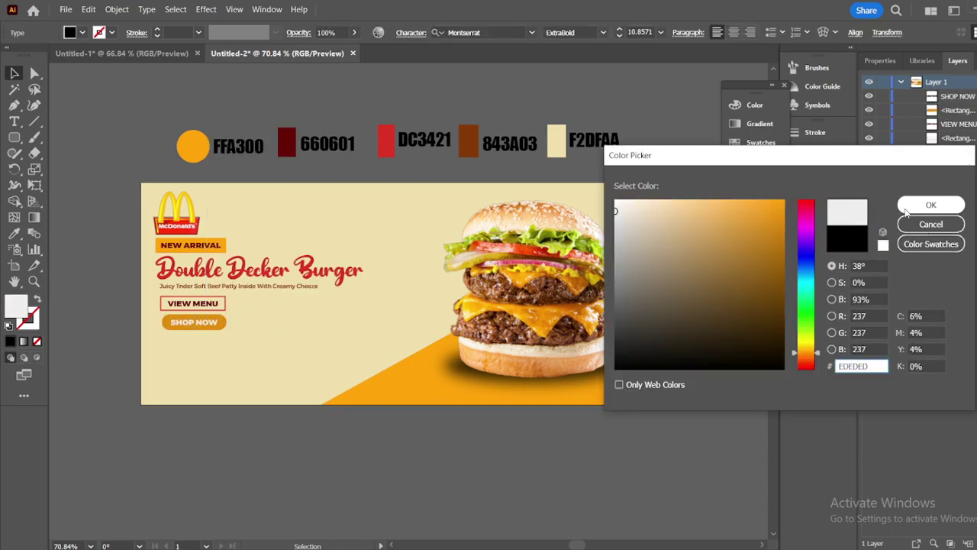
{"action": "left_click", "coordinate": [908, 209]}
Try the red of the DC3421 swatch on the SHOP NOW text
{"action": "left_click", "coordinate": [11, 234]}
{"action": "left_click", "coordinate": [387, 145]}
{"action": "left_click", "coordinate": [12, 73]}
{"action": "left_click", "coordinate": [104, 328]}
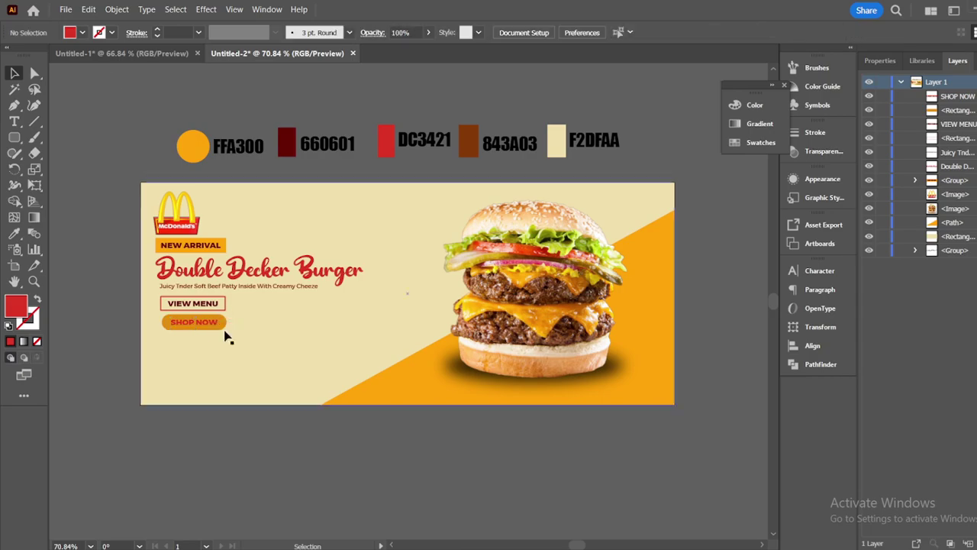
Recolour the SHOP NOW text pure white
{"action": "left_click", "coordinate": [189, 321]}
{"action": "double_click", "coordinate": [14, 307]}
{"action": "left_click_drag", "start_coordinate": [672, 236], "coordinate": [521, 182]}
{"action": "left_click", "coordinate": [925, 206]}
{"action": "left_click", "coordinate": [85, 165]}
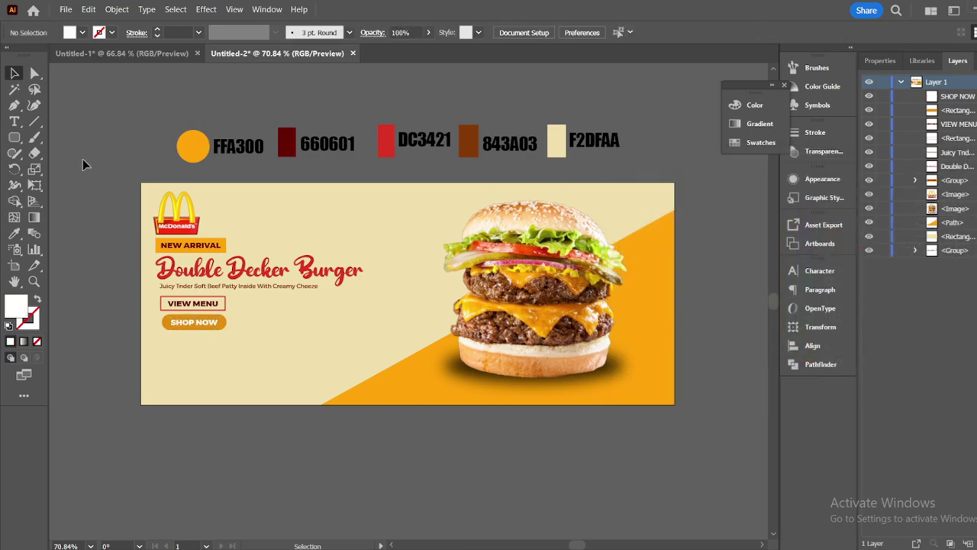
Match the fill of the SHOP NOW button's rounded rectangle to the orange of the diagonal background shape
{"action": "left_click", "coordinate": [215, 322]}
{"action": "left_click", "coordinate": [223, 320]}
{"action": "key", "text": "i"}
{"action": "left_click", "coordinate": [395, 384]}
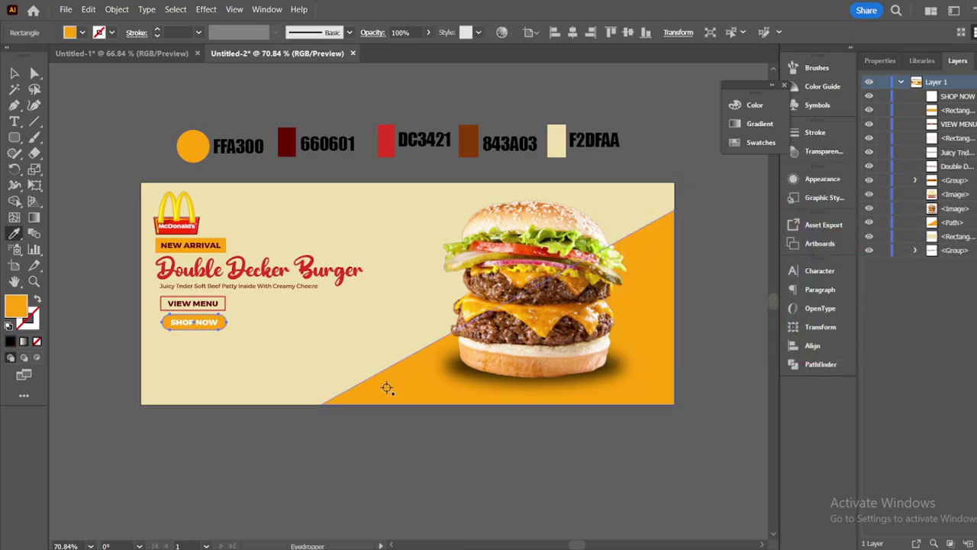
{"action": "key", "text": "v"}
{"action": "left_click", "coordinate": [105, 156]}
{"action": "key", "text": "t"}
{"action": "left_click", "coordinate": [264, 99]}
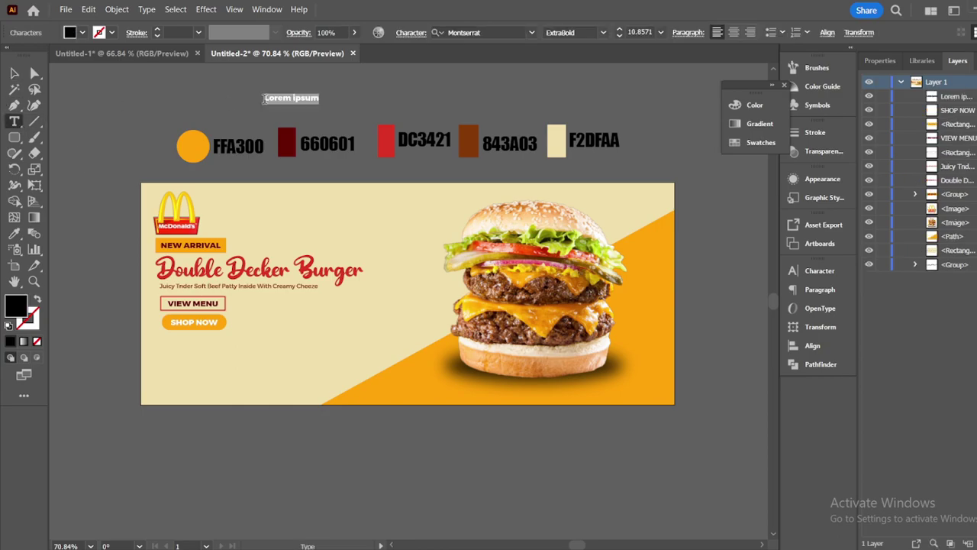
{"action": "key", "text": "BackSpace"}
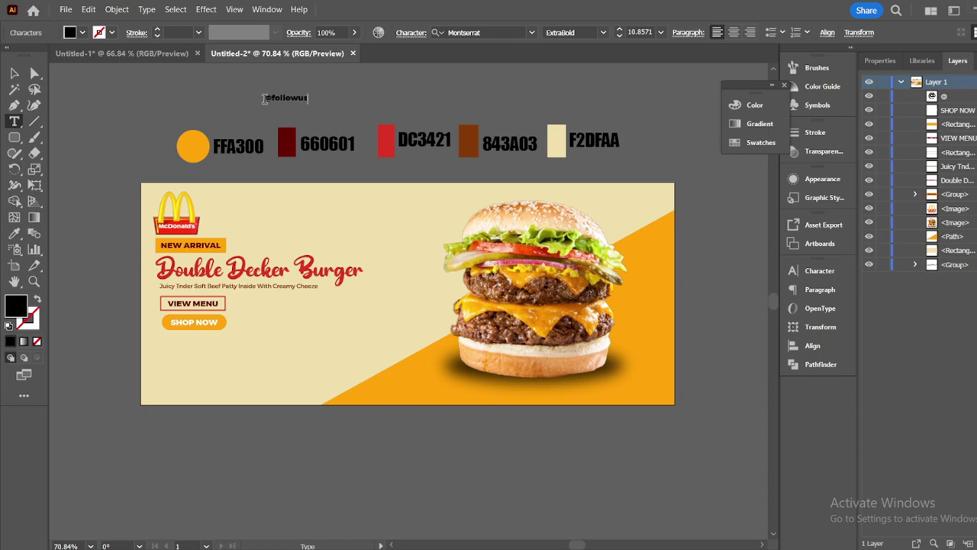
{"action": "type", "text": "@followus"}
{"action": "left_click", "coordinate": [13, 73]}
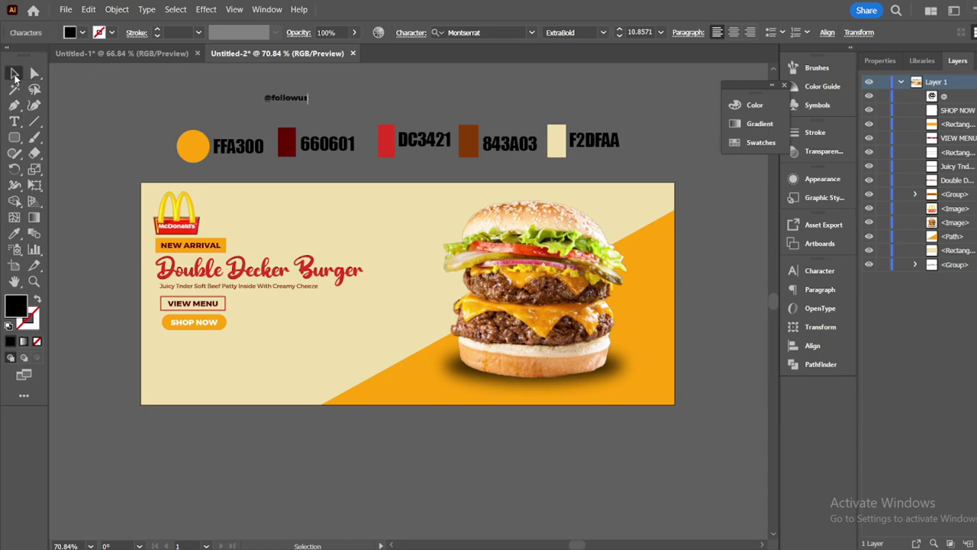
{"action": "left_click", "coordinate": [603, 33]}
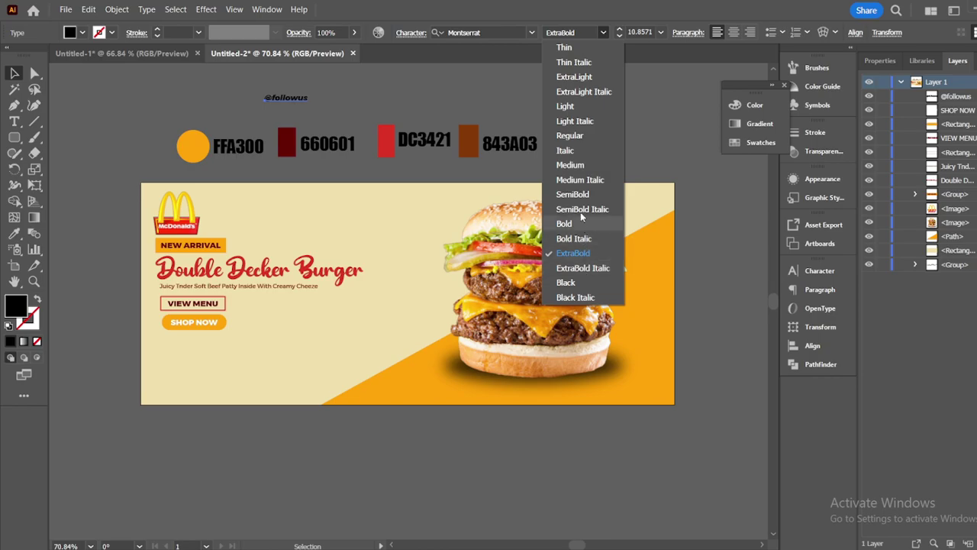
{"action": "left_click", "coordinate": [569, 135]}
{"action": "left_click_drag", "start_coordinate": [272, 106], "coordinate": [212, 392]}
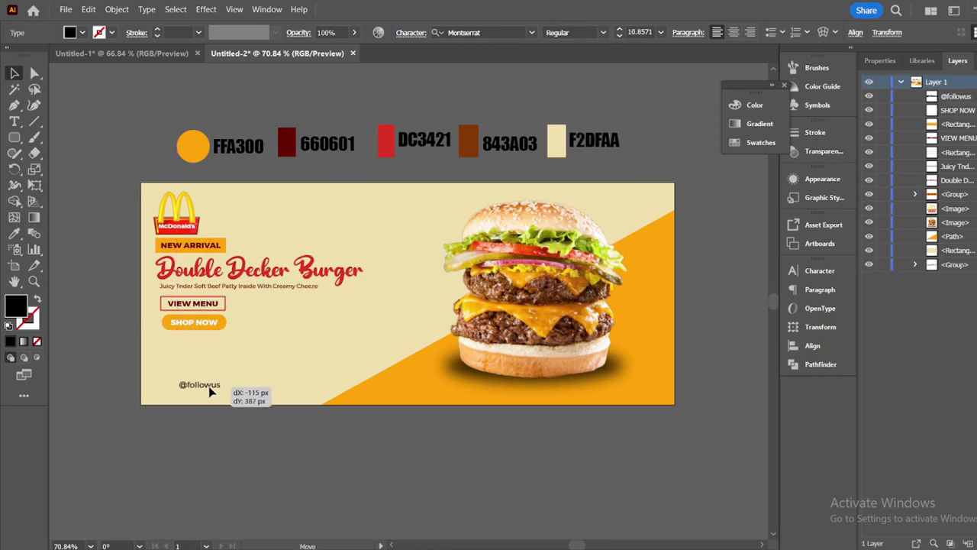
{"action": "left_click", "coordinate": [619, 36]}
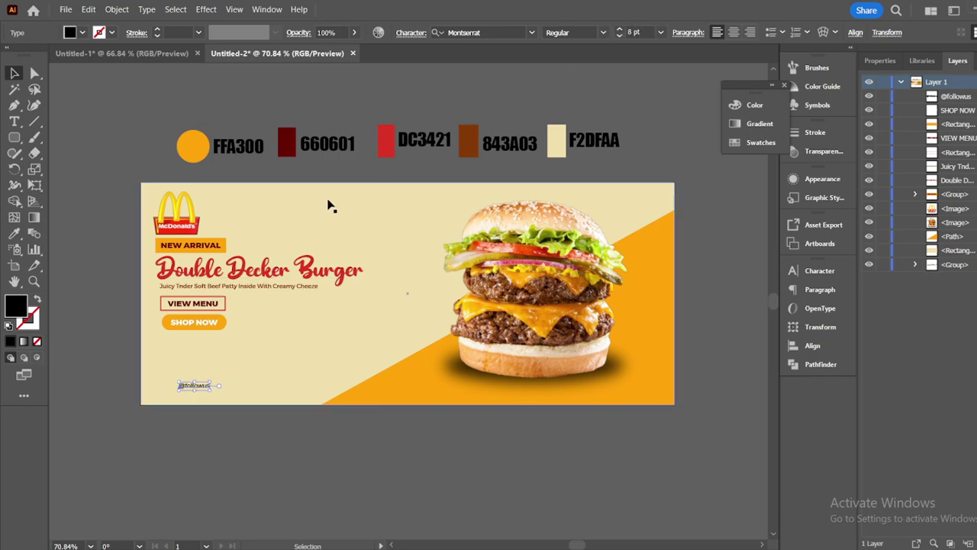
{"action": "left_click", "coordinate": [118, 360]}
{"action": "left_click", "coordinate": [66, 9]}
{"action": "left_click", "coordinate": [85, 219]}
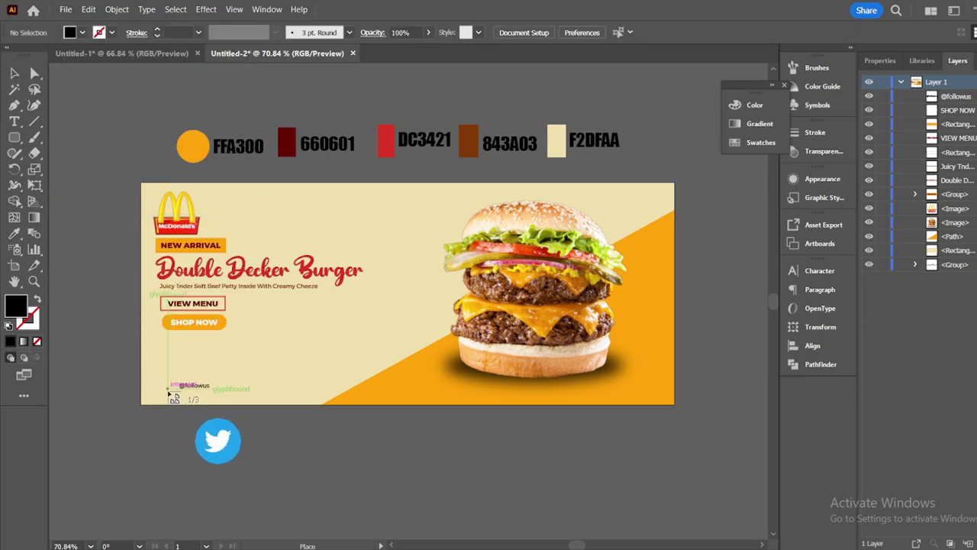
{"action": "left_click_drag", "start_coordinate": [196, 413], "coordinate": [190, 409]}
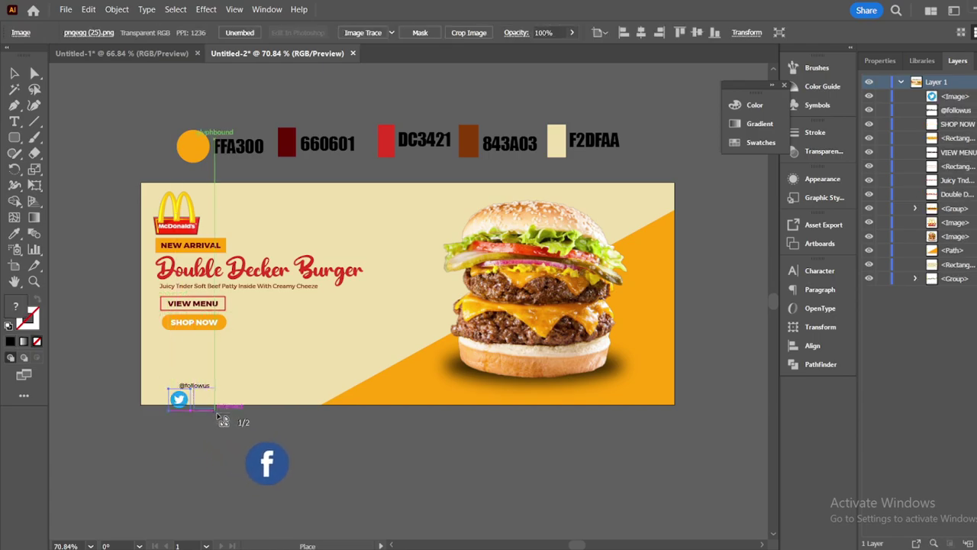
{"action": "left_click_drag", "start_coordinate": [197, 405], "coordinate": [307, 340]}
{"action": "left_click", "coordinate": [214, 436]}
Adjust the Instagram icon beside the Facebook icon and align the three social icons on their vertical centres
{"action": "key", "text": "z"}
{"action": "left_click", "coordinate": [14, 74]}
{"action": "left_click_drag", "start_coordinate": [306, 425], "coordinate": [323, 440]}
{"action": "left_click", "coordinate": [343, 472]}
{"action": "left_click_drag", "start_coordinate": [383, 405], "coordinate": [366, 414]}
{"action": "left_click", "coordinate": [283, 391], "text": "shift"}
{"action": "left_click", "coordinate": [209, 399], "text": "shift"}
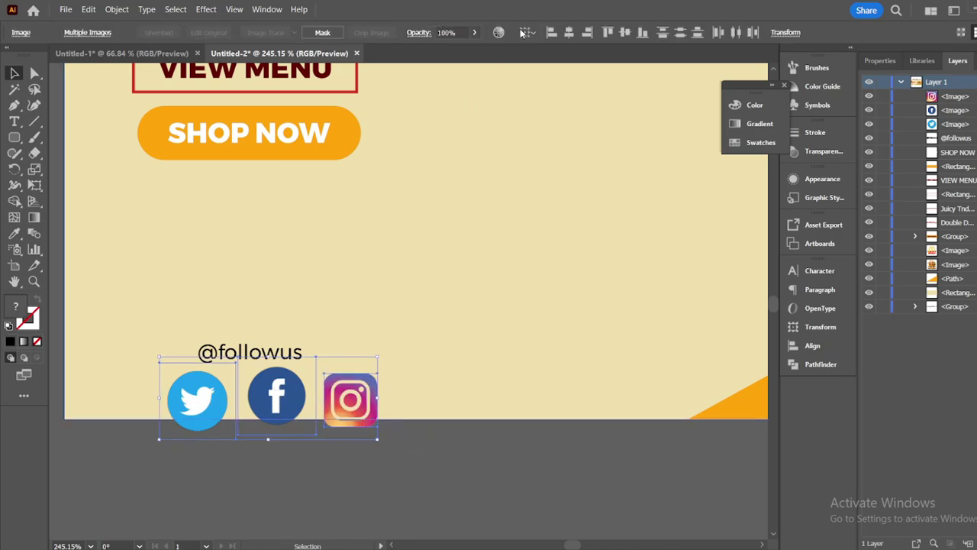
{"action": "left_click", "coordinate": [625, 32]}
{"action": "left_click", "coordinate": [248, 477]}
Even out the icon spacing by bringing the Twitter and Instagram icons closer to the Facebook icon
{"action": "left_click", "coordinate": [203, 402]}
{"action": "key", "text": "Right"}
{"action": "key", "text": "Right"}
{"action": "key", "text": "Right"}
{"action": "key", "text": "Right"}
{"action": "key", "text": "Right"}
{"action": "key", "text": "Right"}
{"action": "key", "text": "Right"}
{"action": "key", "text": "Right"}
{"action": "left_click_drag", "start_coordinate": [352, 404], "coordinate": [347, 407]}
{"action": "left_click", "coordinate": [284, 406], "text": "shift"}
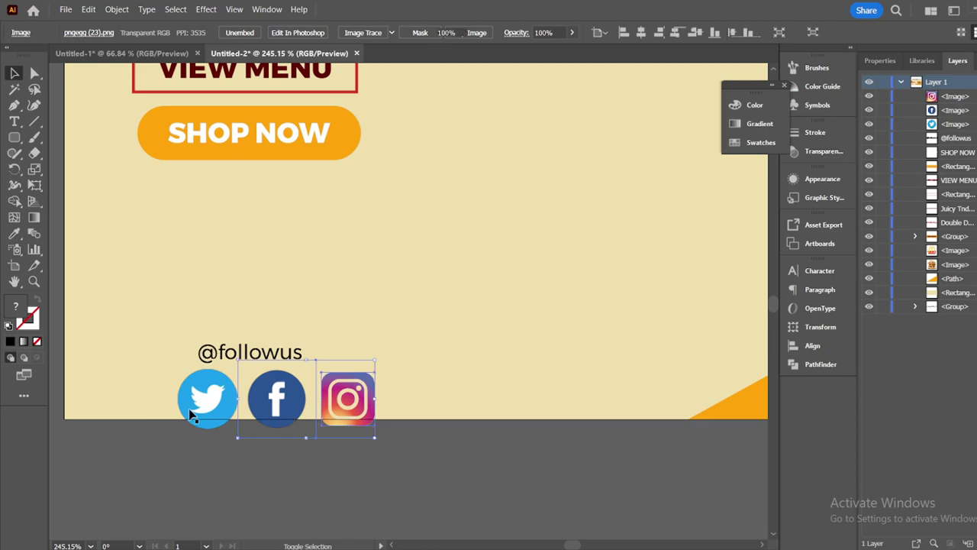
{"action": "left_click", "coordinate": [197, 413], "text": "shift"}
{"action": "left_click_drag", "start_coordinate": [375, 359], "coordinate": [357, 374]}
{"action": "left_click_drag", "start_coordinate": [326, 404], "coordinate": [309, 393]}
{"action": "left_click", "coordinate": [470, 467]}
{"action": "key", "text": "z"}
{"action": "left_click", "coordinate": [445, 386], "text": "alt"}
{"action": "left_click_drag", "start_coordinate": [445, 386], "coordinate": [438, 389]}
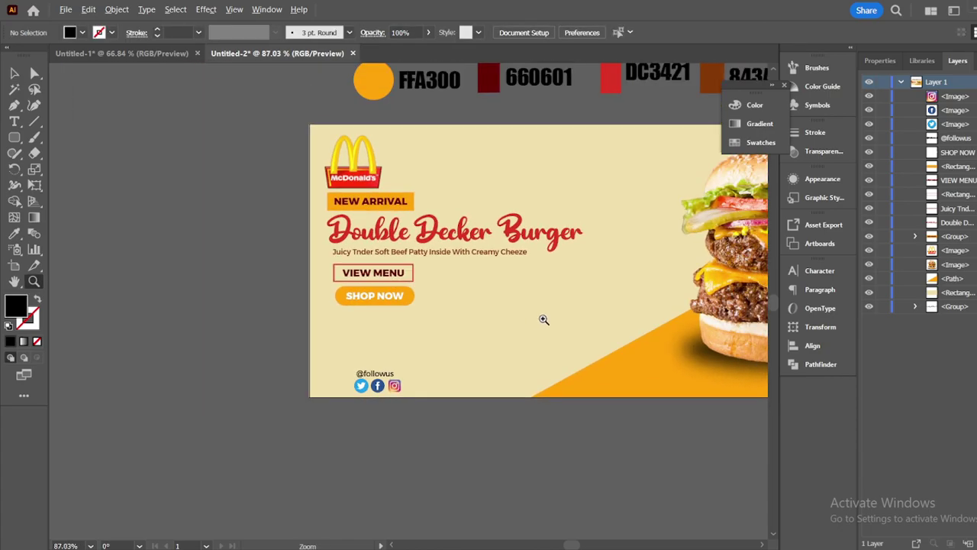
{"action": "left_click_drag", "start_coordinate": [477, 345], "coordinate": [435, 399]}
{"action": "left_click", "coordinate": [435, 400]}
{"action": "left_click", "coordinate": [435, 400]}
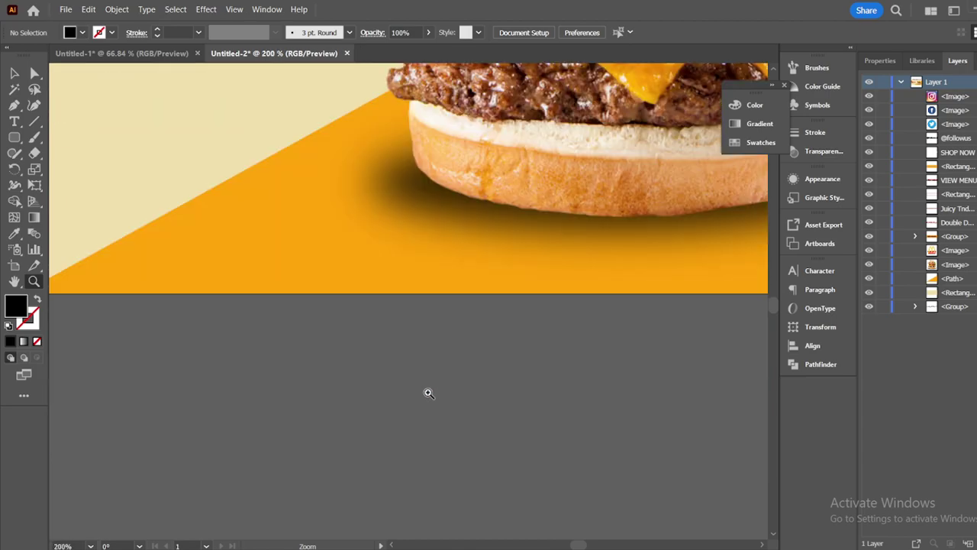
{"action": "left_click", "coordinate": [418, 372]}
{"action": "left_click", "coordinate": [410, 338], "text": "alt"}
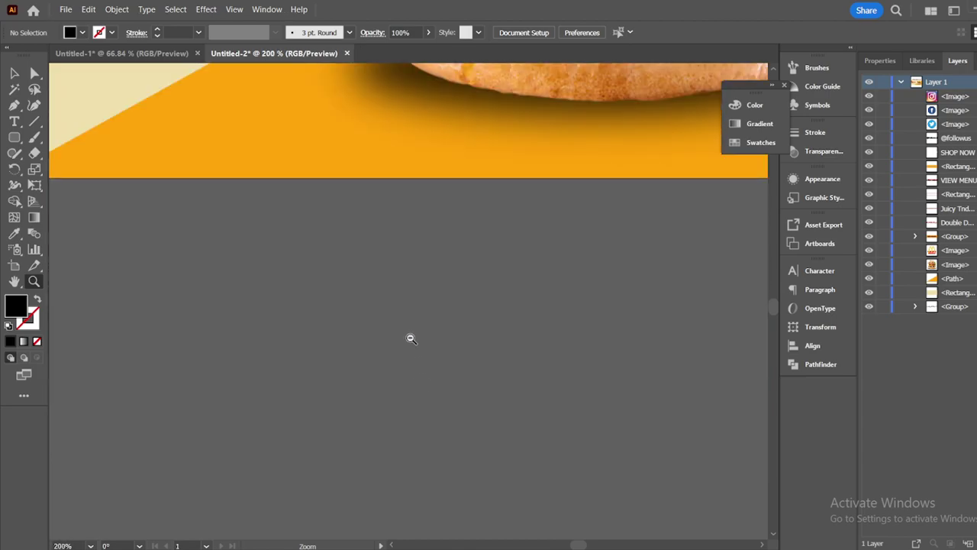
{"action": "left_click", "coordinate": [412, 338], "text": "alt"}
{"action": "left_click", "coordinate": [413, 338], "text": "alt"}
{"action": "left_click", "coordinate": [408, 326], "text": "alt"}
{"action": "left_click", "coordinate": [408, 327], "text": "alt"}
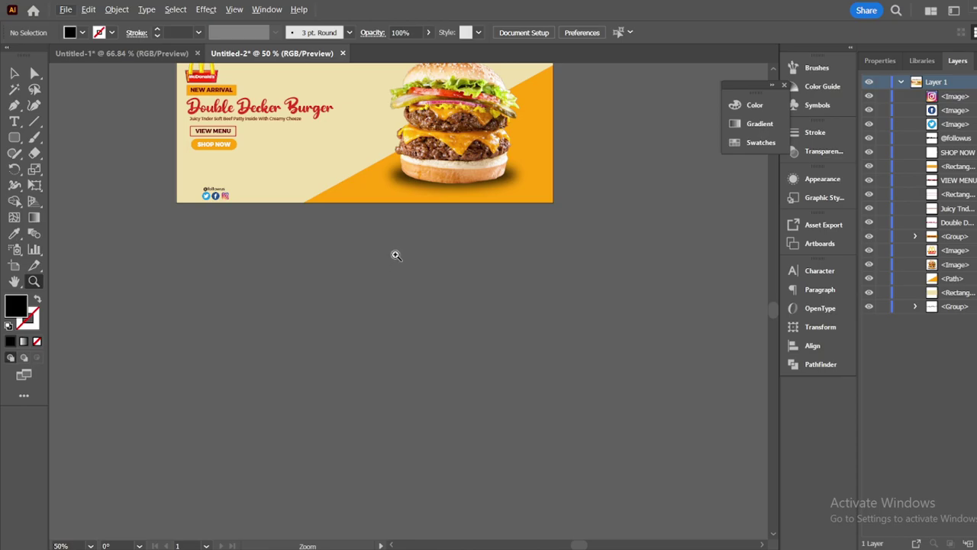
{"action": "left_click_drag", "start_coordinate": [382, 183], "coordinate": [454, 343]}
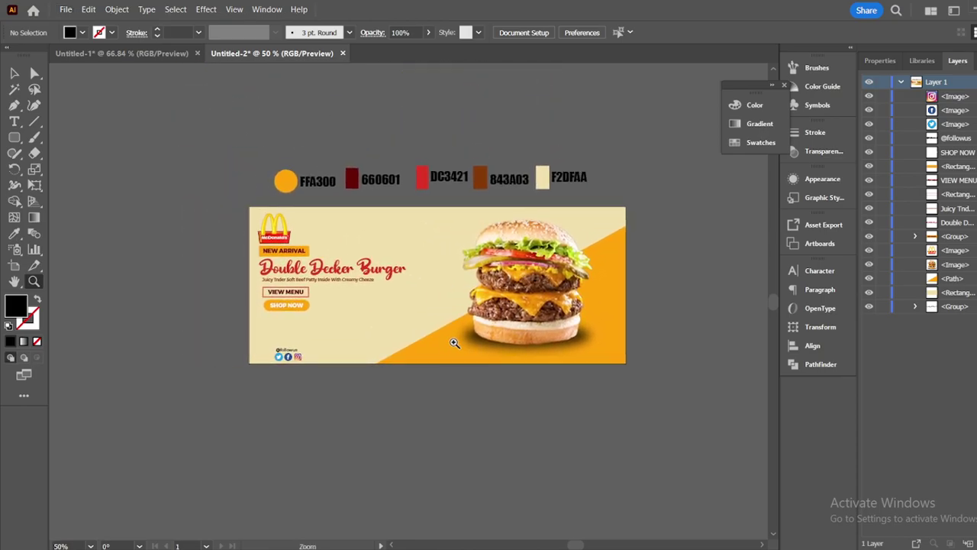
Add two separate texts, "ONLY IN" and "15$", in the empty area above and beside the banner
{"action": "left_click", "coordinate": [15, 123]}
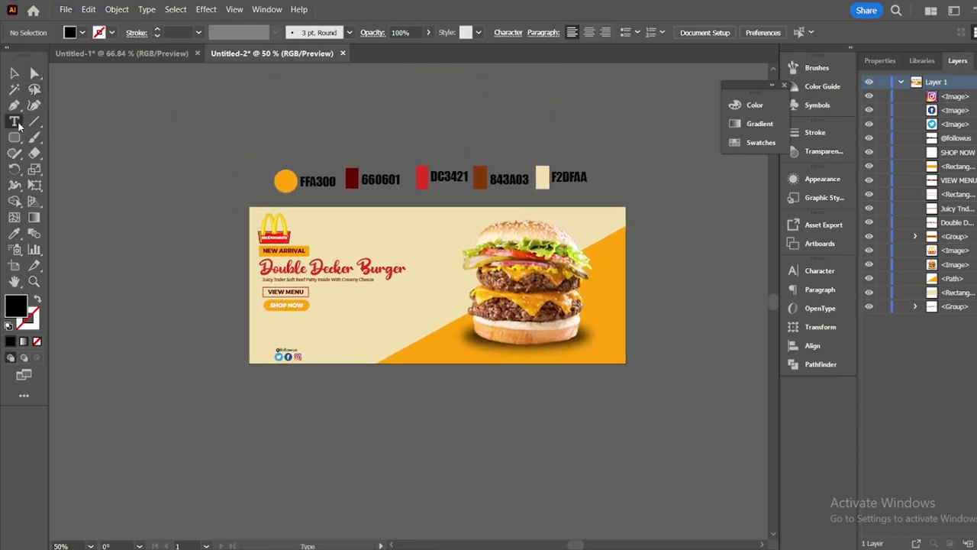
{"action": "left_click", "coordinate": [158, 114]}
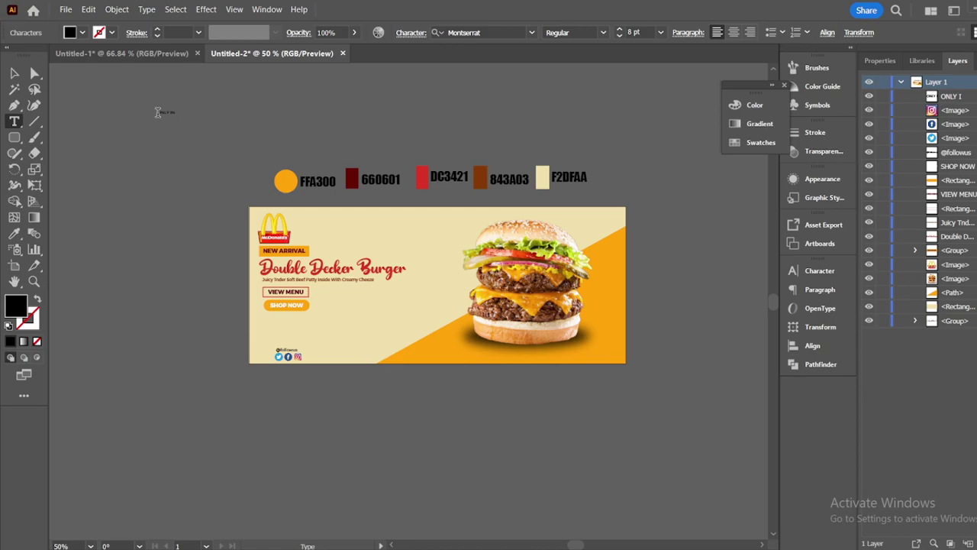
{"action": "left_click", "coordinate": [193, 164]}
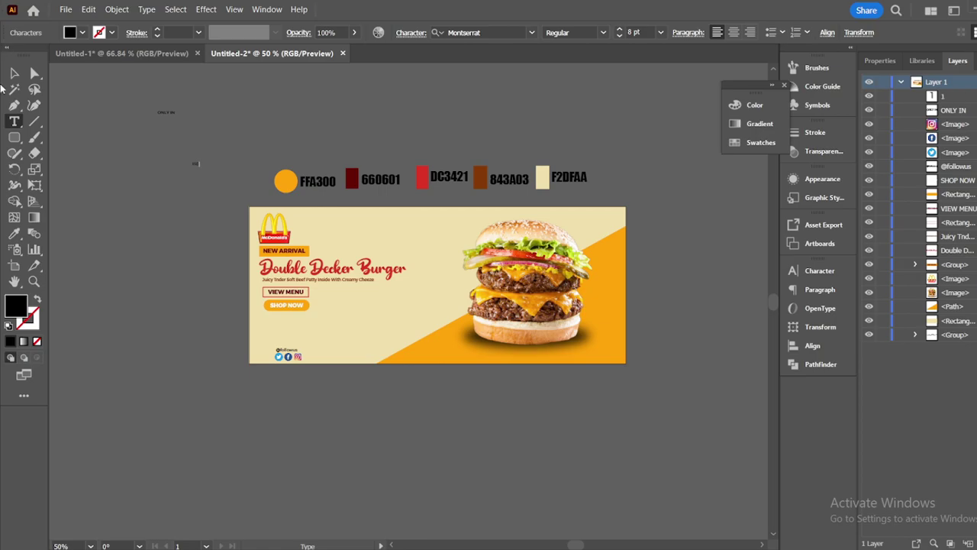
{"action": "left_click", "coordinate": [13, 72]}
Move the ONLY IN text to the banner's lower-right corner below the burger and set it to Montserrat ExtraBold, 12 pt
{"action": "left_click_drag", "start_coordinate": [182, 123], "coordinate": [584, 358]}
{"action": "left_click", "coordinate": [603, 33]}
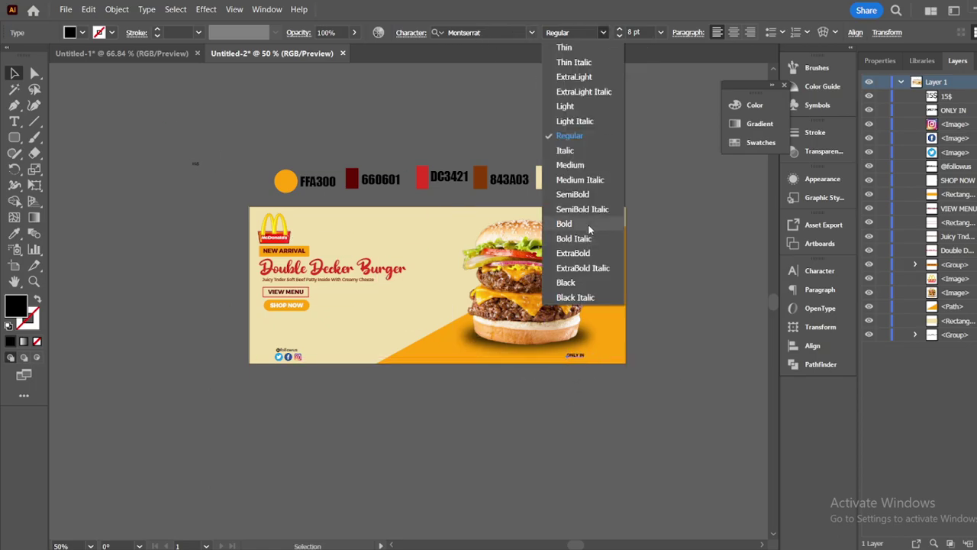
{"action": "left_click", "coordinate": [576, 223]}
{"action": "left_click_drag", "start_coordinate": [586, 363], "coordinate": [601, 372]}
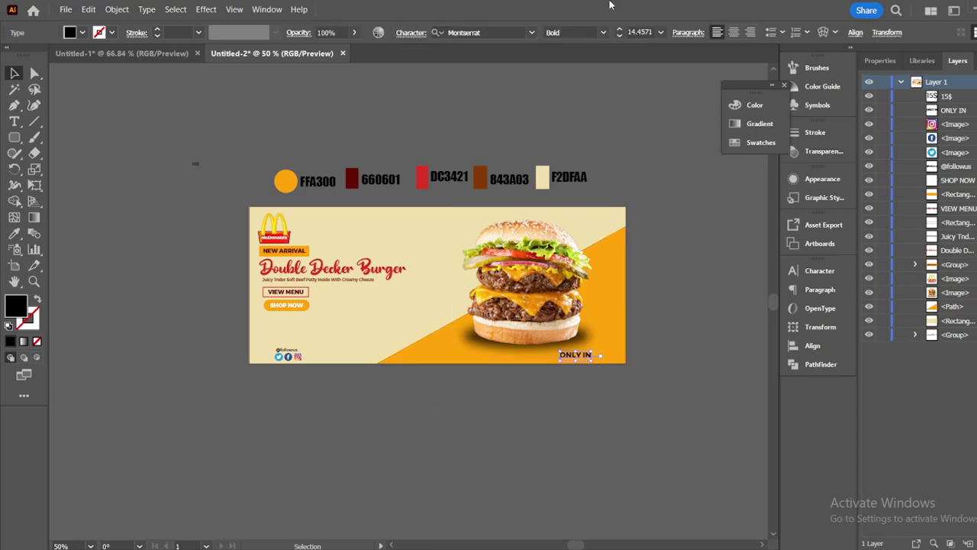
{"action": "left_click", "coordinate": [603, 32]}
{"action": "left_click", "coordinate": [574, 253]}
{"action": "left_click", "coordinate": [620, 36]}
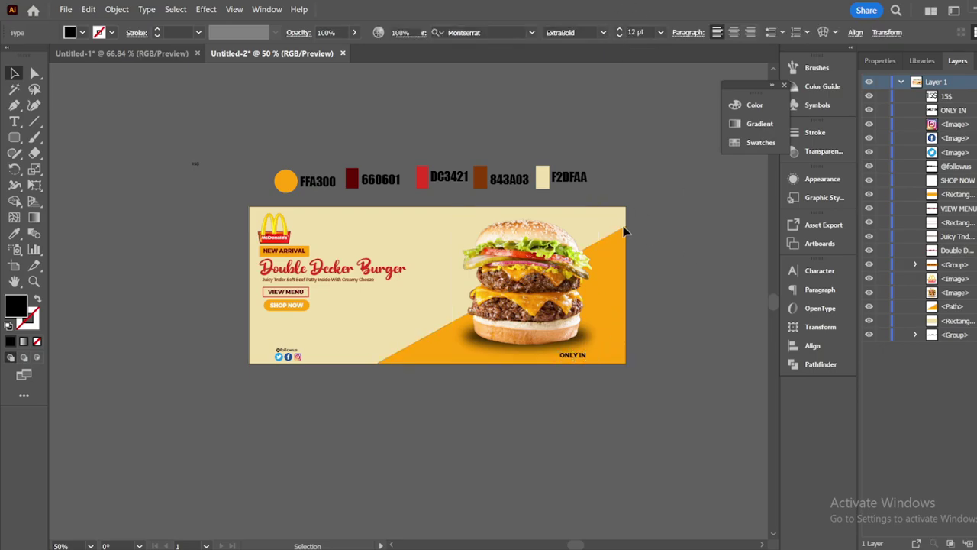
{"action": "left_click", "coordinate": [714, 227]}
Set the 15$ text to the Impact font at 26 pt and place it directly after ONLY IN
{"action": "left_click", "coordinate": [197, 165]}
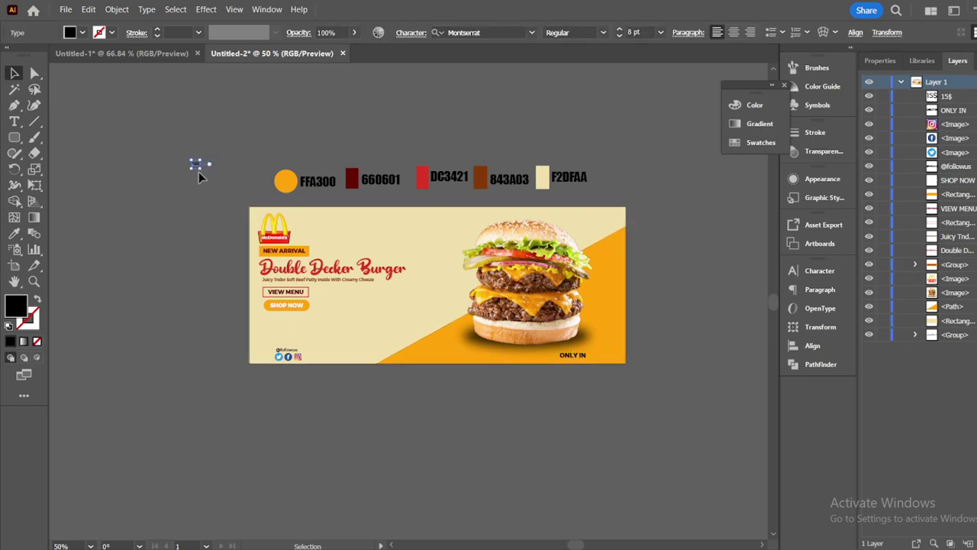
{"action": "mouse_move", "coordinate": [202, 172]}
{"action": "left_mouse_down"}
{"action": "mouse_move", "coordinate": [279, 180]}
{"action": "mouse_move", "coordinate": [216, 179]}
{"action": "left_mouse_up"}
{"action": "left_click", "coordinate": [532, 33]}
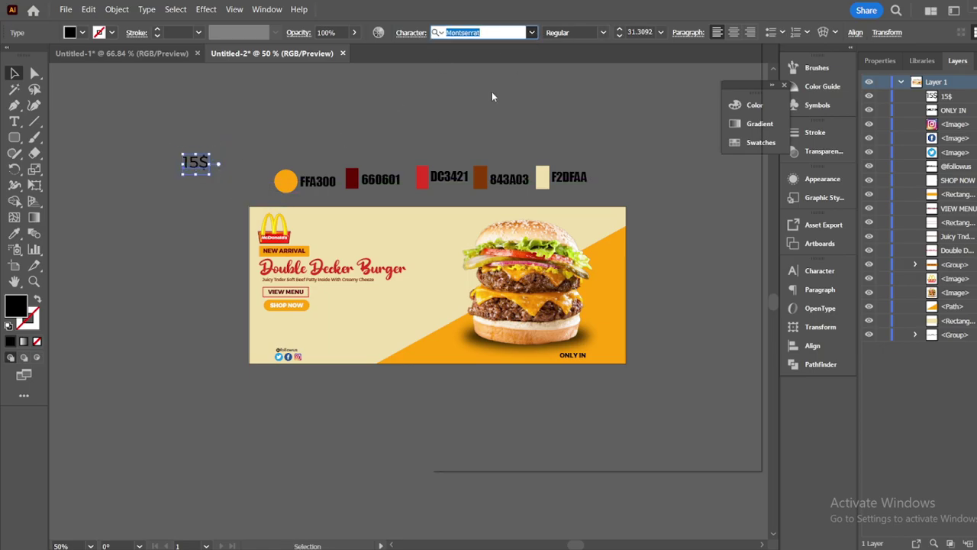
{"action": "left_click", "coordinate": [493, 131]}
{"action": "left_click_drag", "start_coordinate": [202, 163], "coordinate": [683, 380]}
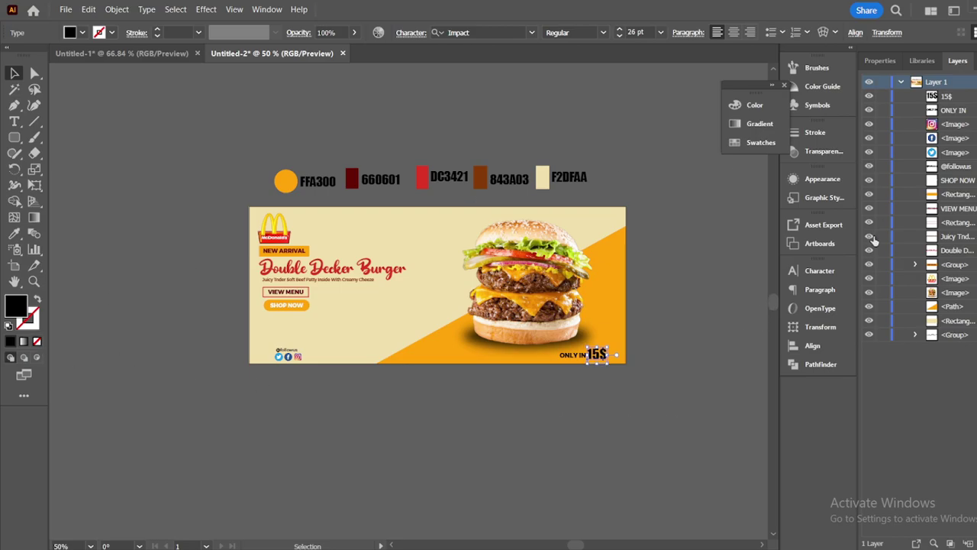
Recolour the 15$ text white (ffffff)
{"action": "double_click", "coordinate": [16, 306]}
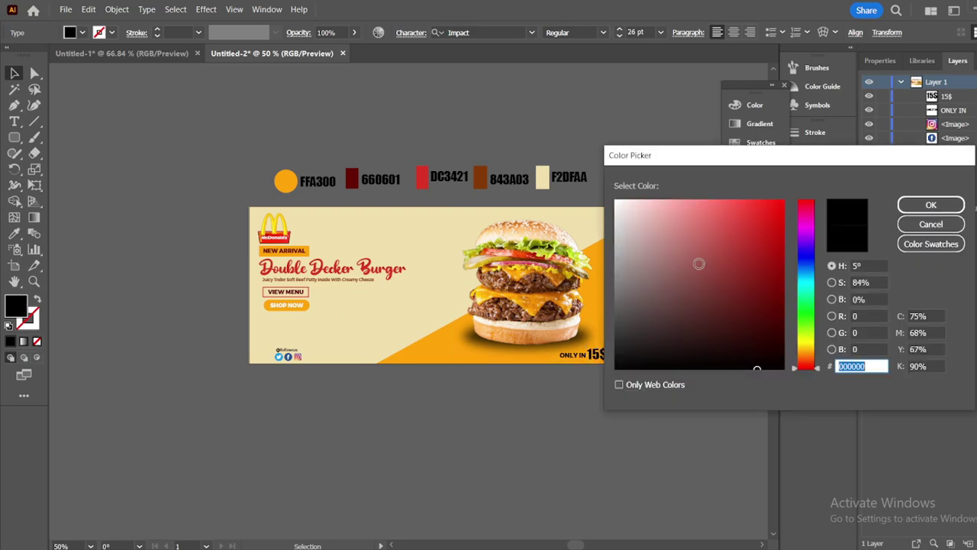
{"action": "type", "text": "ffffff"}
{"action": "key", "text": "Return"}
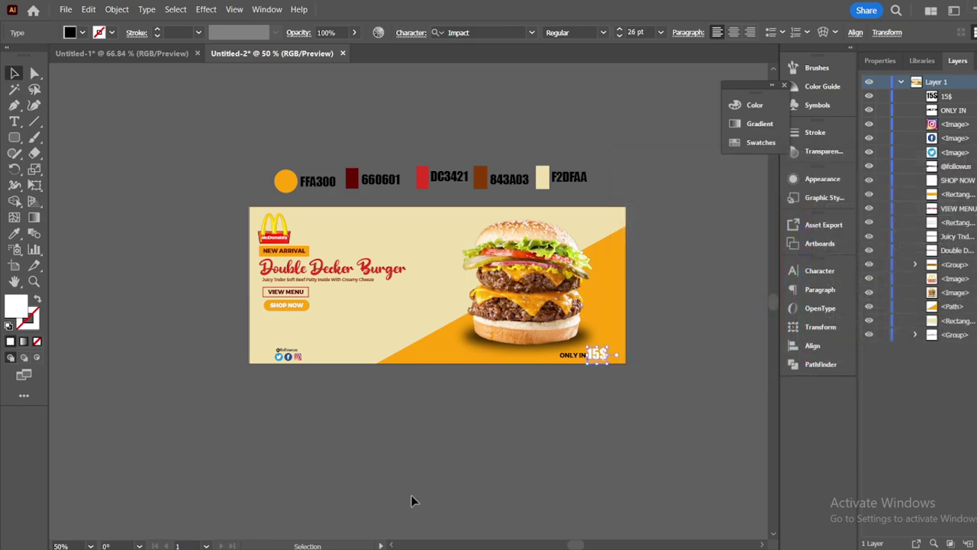
Draw a small white circle in the empty area beside the banner and position a second identical circle next to it
{"action": "left_click_drag", "start_coordinate": [14, 137], "coordinate": [77, 168]}
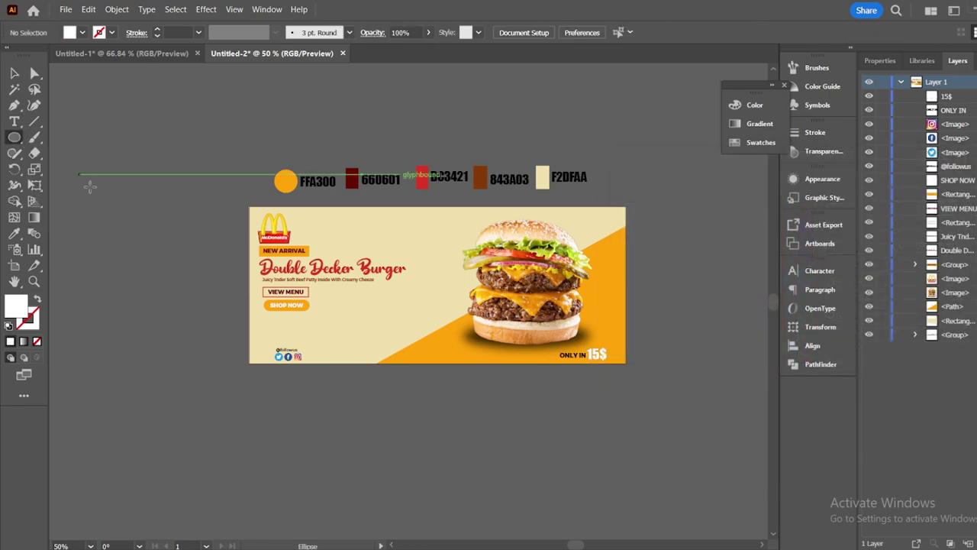
{"action": "mouse_move", "coordinate": [111, 215]}
{"action": "left_mouse_down"}
{"action": "mouse_move", "coordinate": [130, 217]}
{"action": "mouse_move", "coordinate": [123, 211]}
{"action": "left_mouse_up"}
{"action": "left_click", "coordinate": [16, 75]}
{"action": "key", "text": "Left"}
{"action": "key", "text": "Left"}
{"action": "key", "text": "Left"}
{"action": "key", "text": "Left"}
{"action": "key", "text": "Left"}
{"action": "key", "text": "Left"}
{"action": "key", "text": "Left"}
{"action": "key", "text": "Left"}
{"action": "key", "text": "Left"}
{"action": "key", "text": "Left"}
{"action": "key", "text": "Left"}
{"action": "key", "text": "Left"}
{"action": "left_click", "coordinate": [160, 250]}
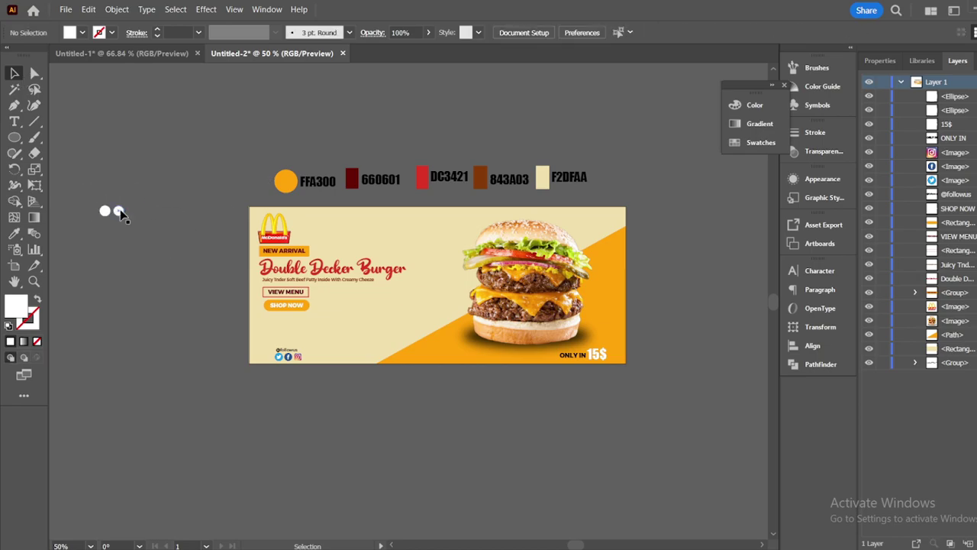
Duplicate the white circles into a grid of two rows by three columns and group all the dots
{"action": "mouse_move", "coordinate": [119, 212]}
{"action": "left_mouse_down"}
{"action": "mouse_move", "coordinate": [153, 228]}
{"action": "mouse_move", "coordinate": [117, 226]}
{"action": "mouse_move", "coordinate": [136, 228]}
{"action": "mouse_move", "coordinate": [128, 222]}
{"action": "left_mouse_up"}
{"action": "key", "text": "ctrl+g"}
{"action": "left_click", "coordinate": [119, 208], "text": "shift"}
{"action": "right_click", "coordinate": [119, 206]}
{"action": "left_click", "coordinate": [155, 348]}
Move the dot group to the banner's upper-right corner and recolour it with the orange of the diagonal shape
{"action": "left_click_drag", "start_coordinate": [119, 221], "coordinate": [612, 217]}
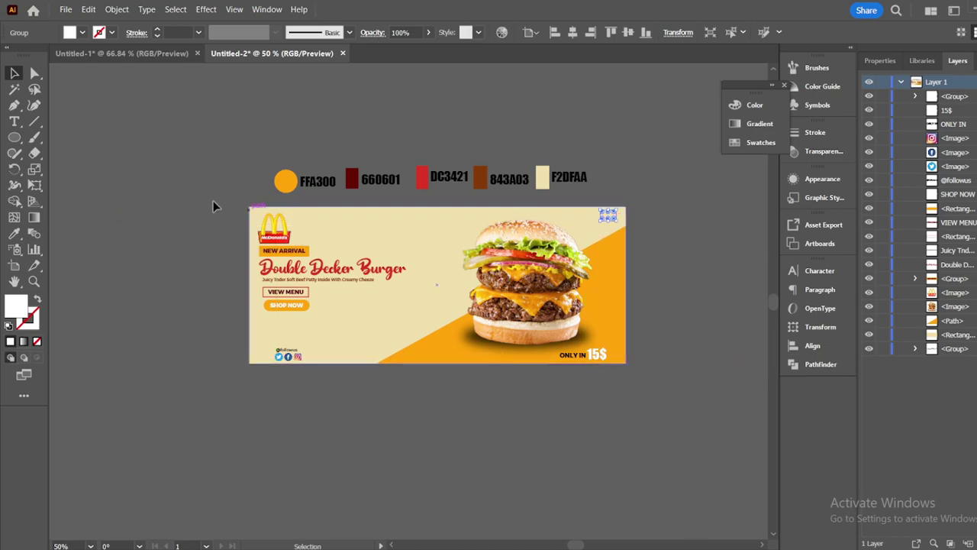
{"action": "key", "text": "i"}
{"action": "left_click", "coordinate": [615, 268]}
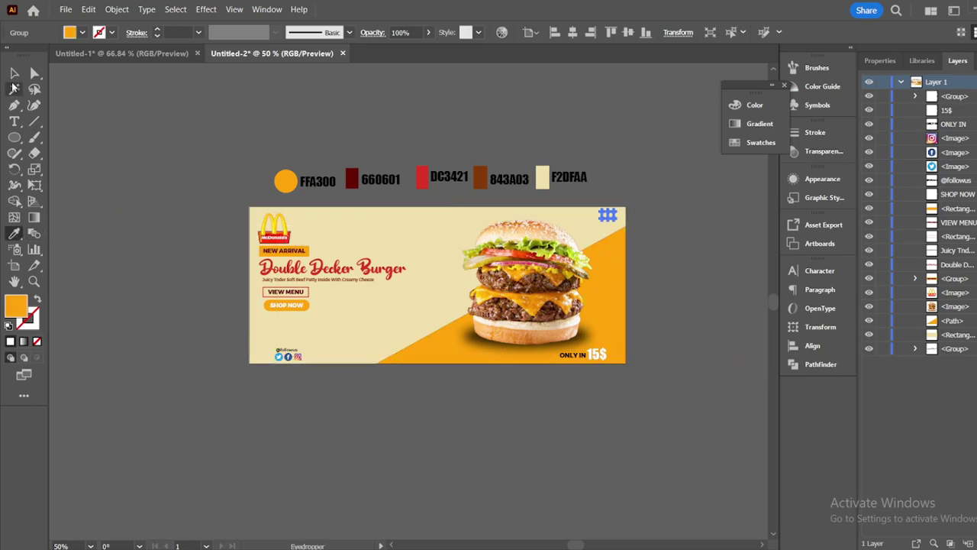
{"action": "left_click", "coordinate": [13, 72]}
{"action": "left_click", "coordinate": [87, 135]}
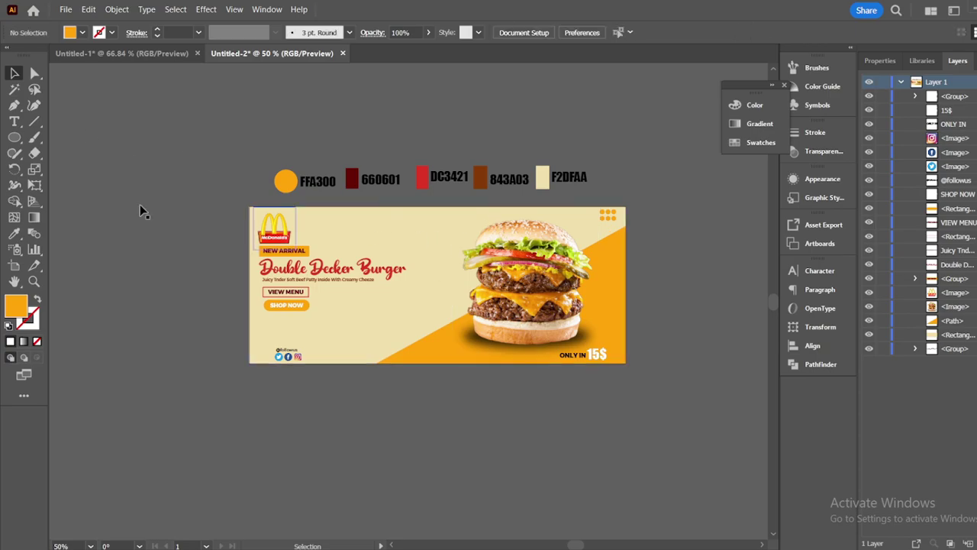
Place the clown image pngegg (36).png on the banner, scaled to nearly the banner's full height between the headline and the burger
{"action": "left_click", "coordinate": [65, 9]}
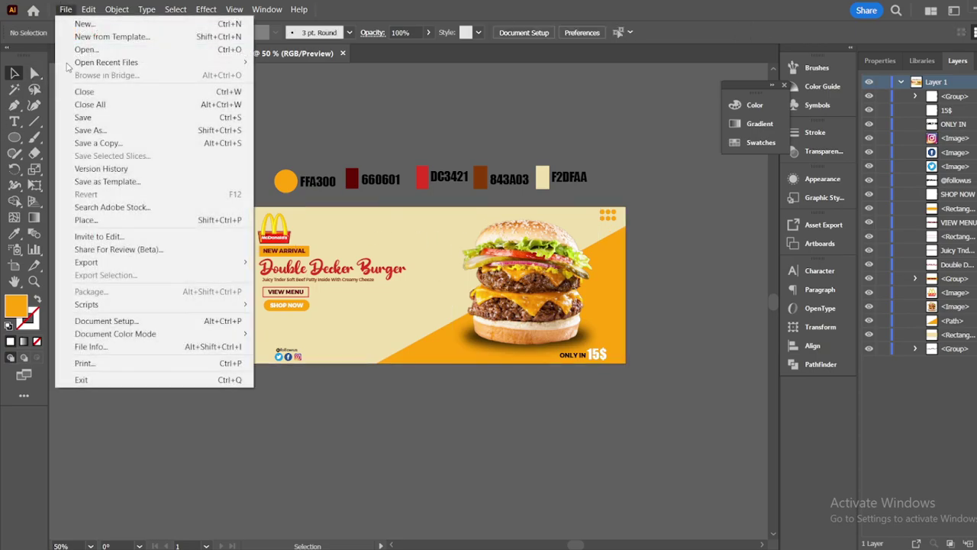
{"action": "left_click", "coordinate": [87, 220]}
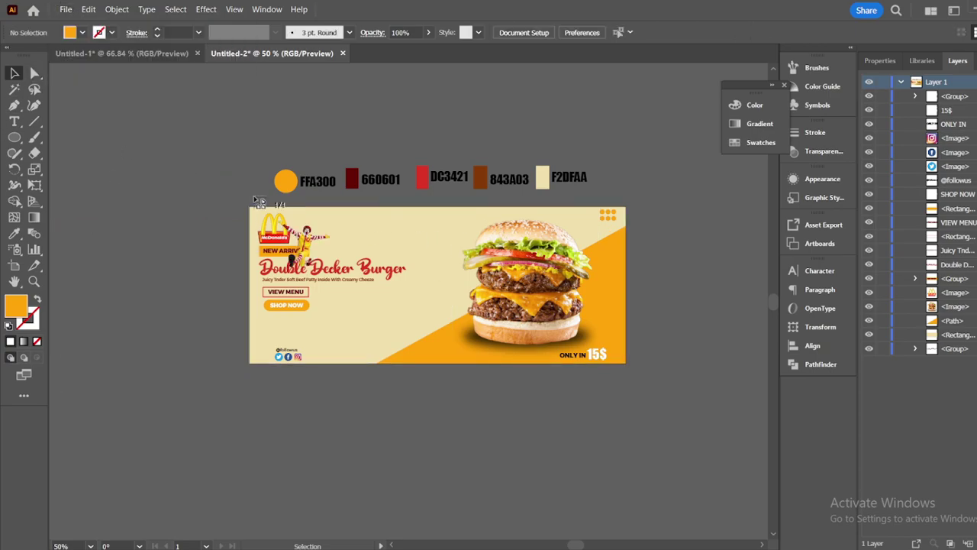
{"action": "left_click_drag", "start_coordinate": [190, 162], "coordinate": [308, 271]}
{"action": "left_click_drag", "start_coordinate": [167, 203], "coordinate": [331, 291]}
{"action": "left_click_drag", "start_coordinate": [394, 264], "coordinate": [459, 282]}
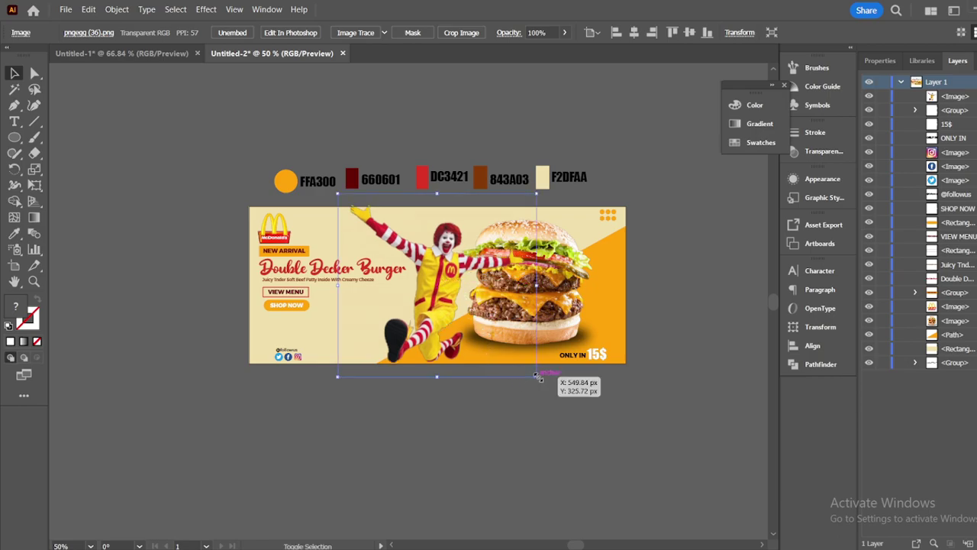
{"action": "left_click_drag", "start_coordinate": [536, 375], "coordinate": [531, 371]}
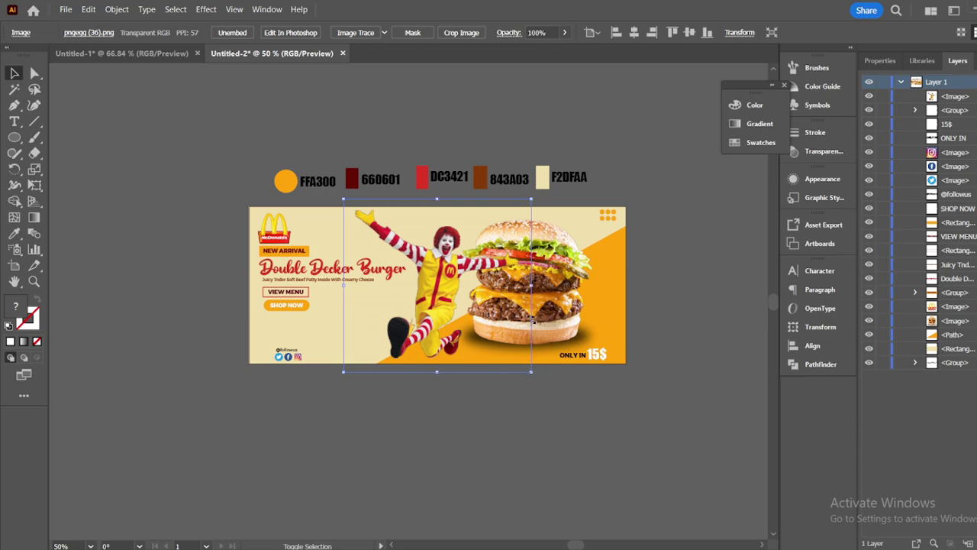
Shift the burger image slightly to the right and reorder the clown image directly behind the burger, above the orange diagonal shape
{"action": "left_click", "coordinate": [549, 312]}
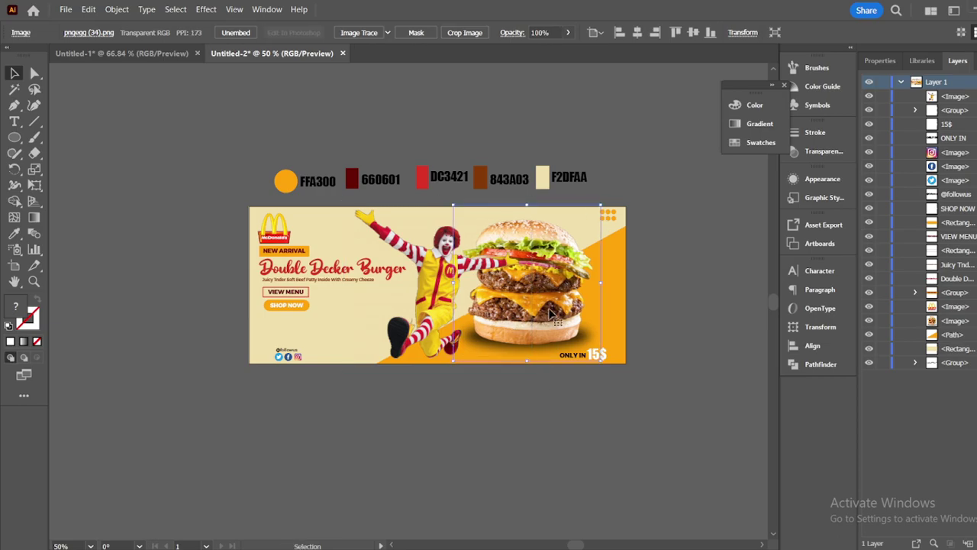
{"action": "left_click_drag", "start_coordinate": [549, 309], "coordinate": [555, 310]}
{"action": "left_click", "coordinate": [467, 402]}
{"action": "left_click_drag", "start_coordinate": [950, 96], "coordinate": [950, 327]}
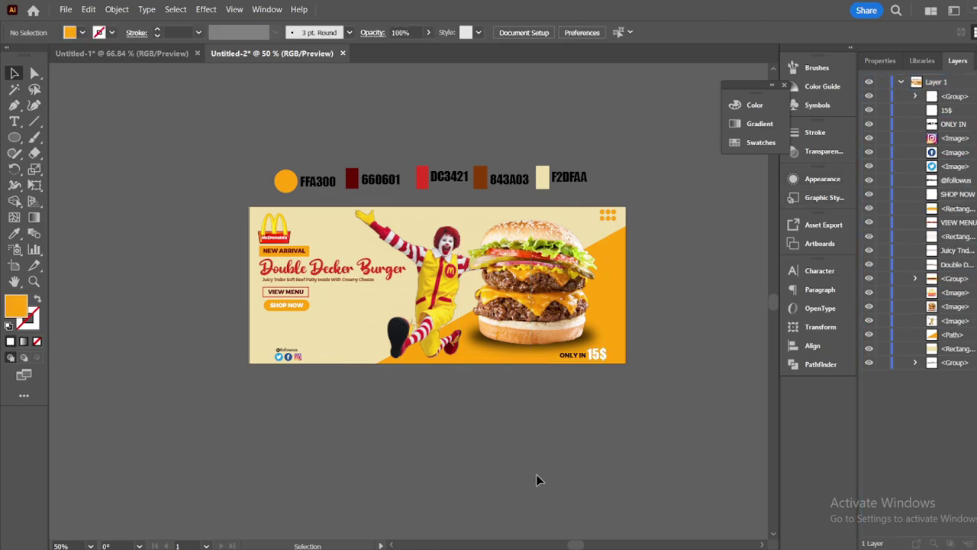
{"action": "left_click", "coordinate": [411, 296]}
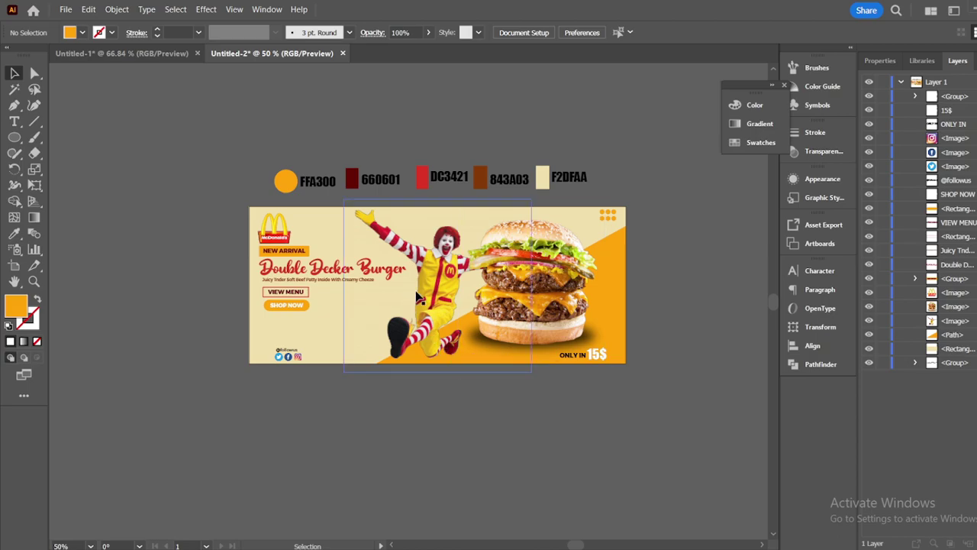
{"action": "left_click", "coordinate": [481, 494]}
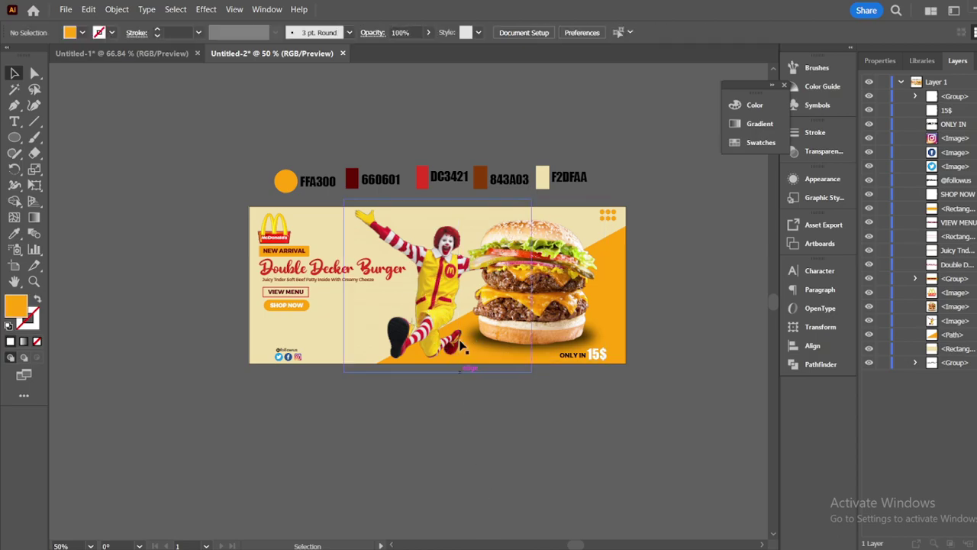